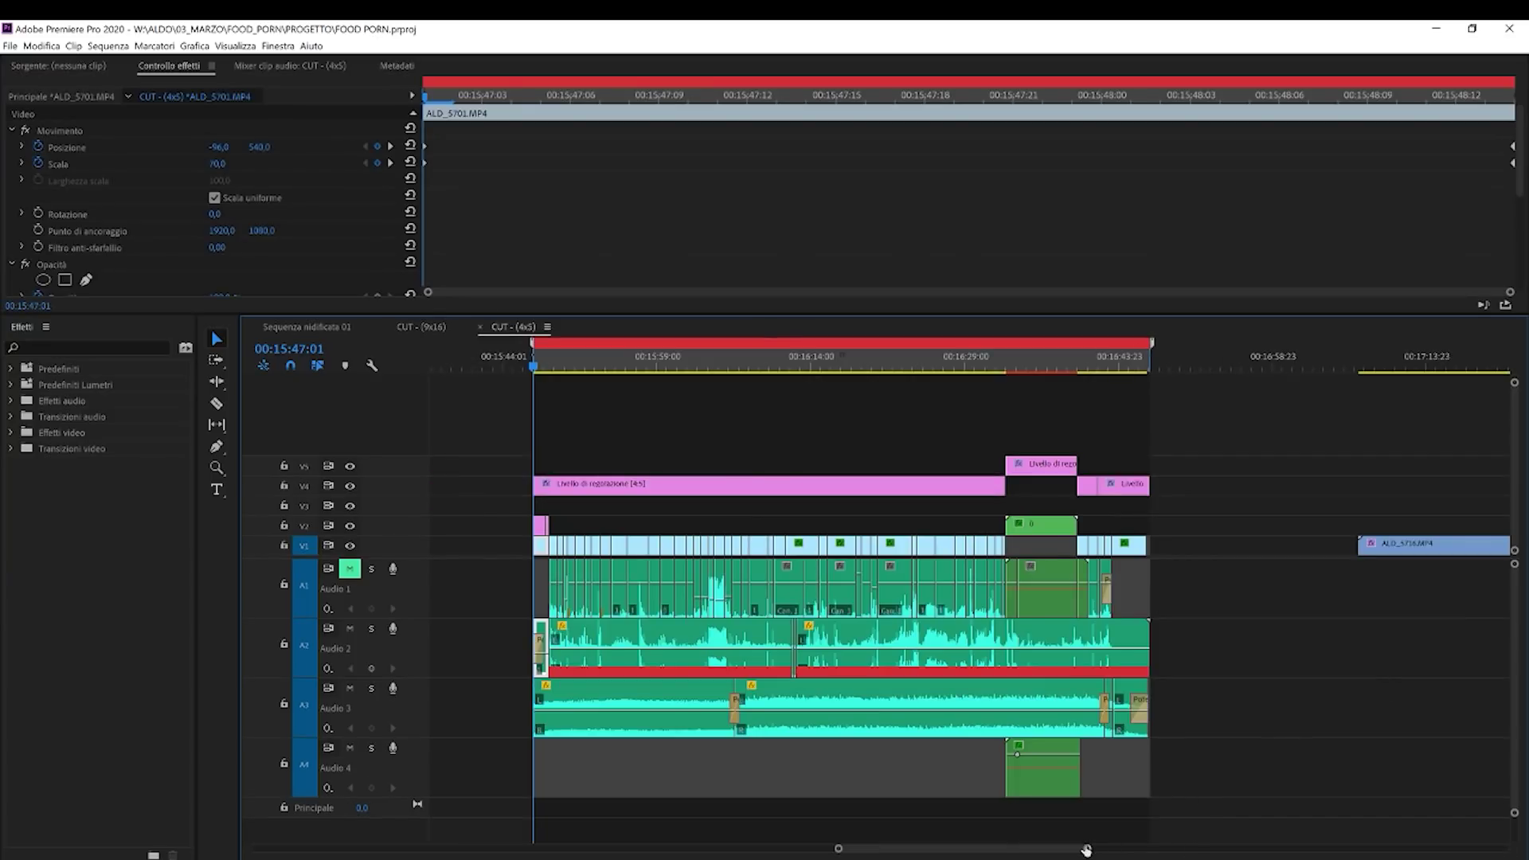
Survey the 4x5 cut on the timeline, from the edited section to the two separate clips after it.
{"action": "left_click_drag", "start_coordinate": [1087, 850], "coordinate": [1211, 850]}
{"action": "scroll", "coordinate": [1136, 627], "scroll_direction": "down", "scroll_amount": 15}
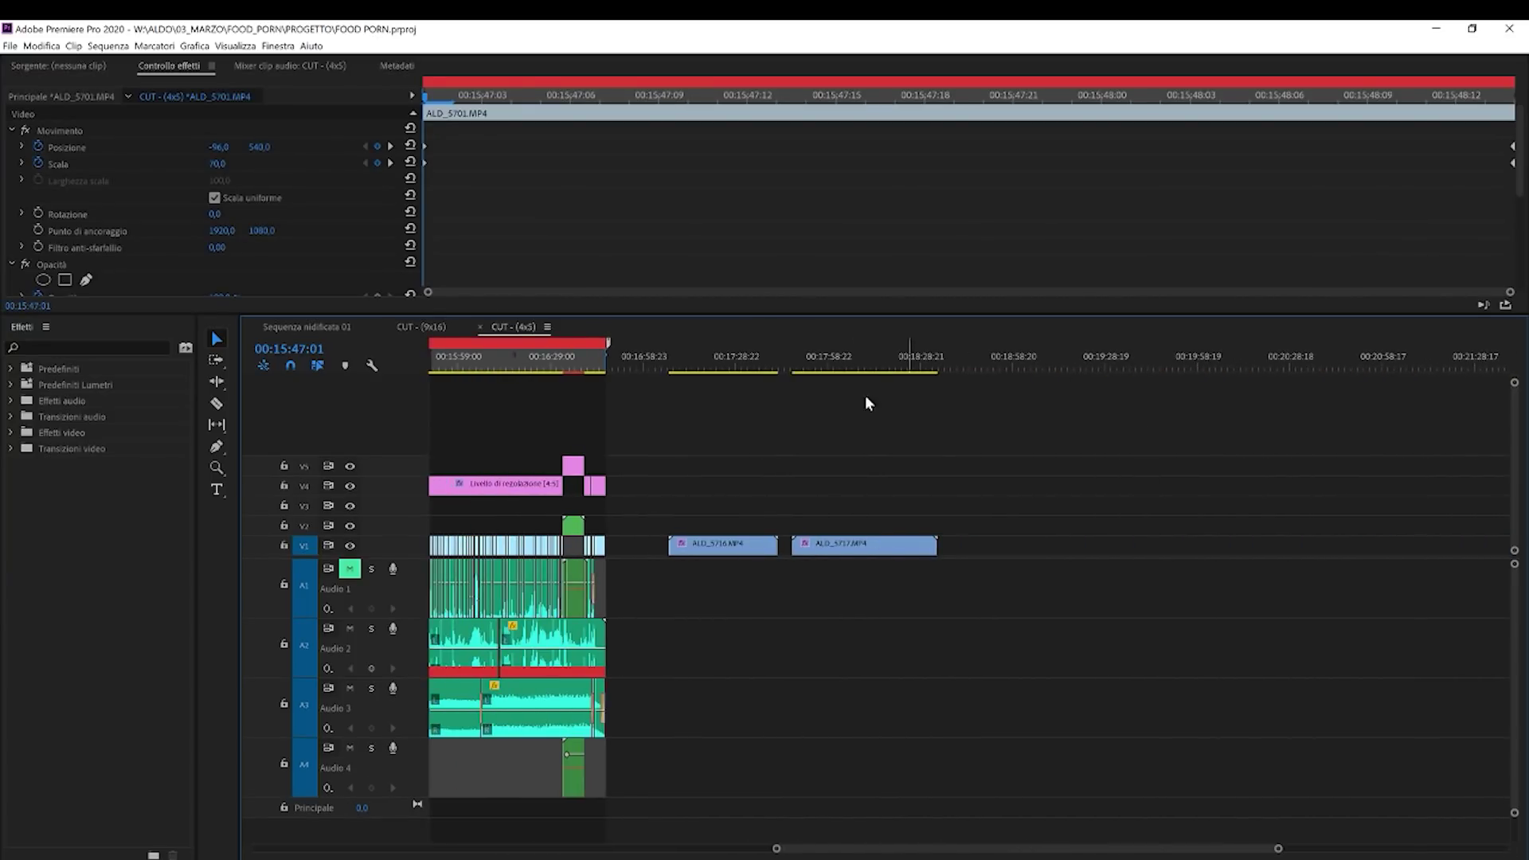
{"action": "scroll", "coordinate": [736, 527], "scroll_direction": "up", "scroll_amount": 2}
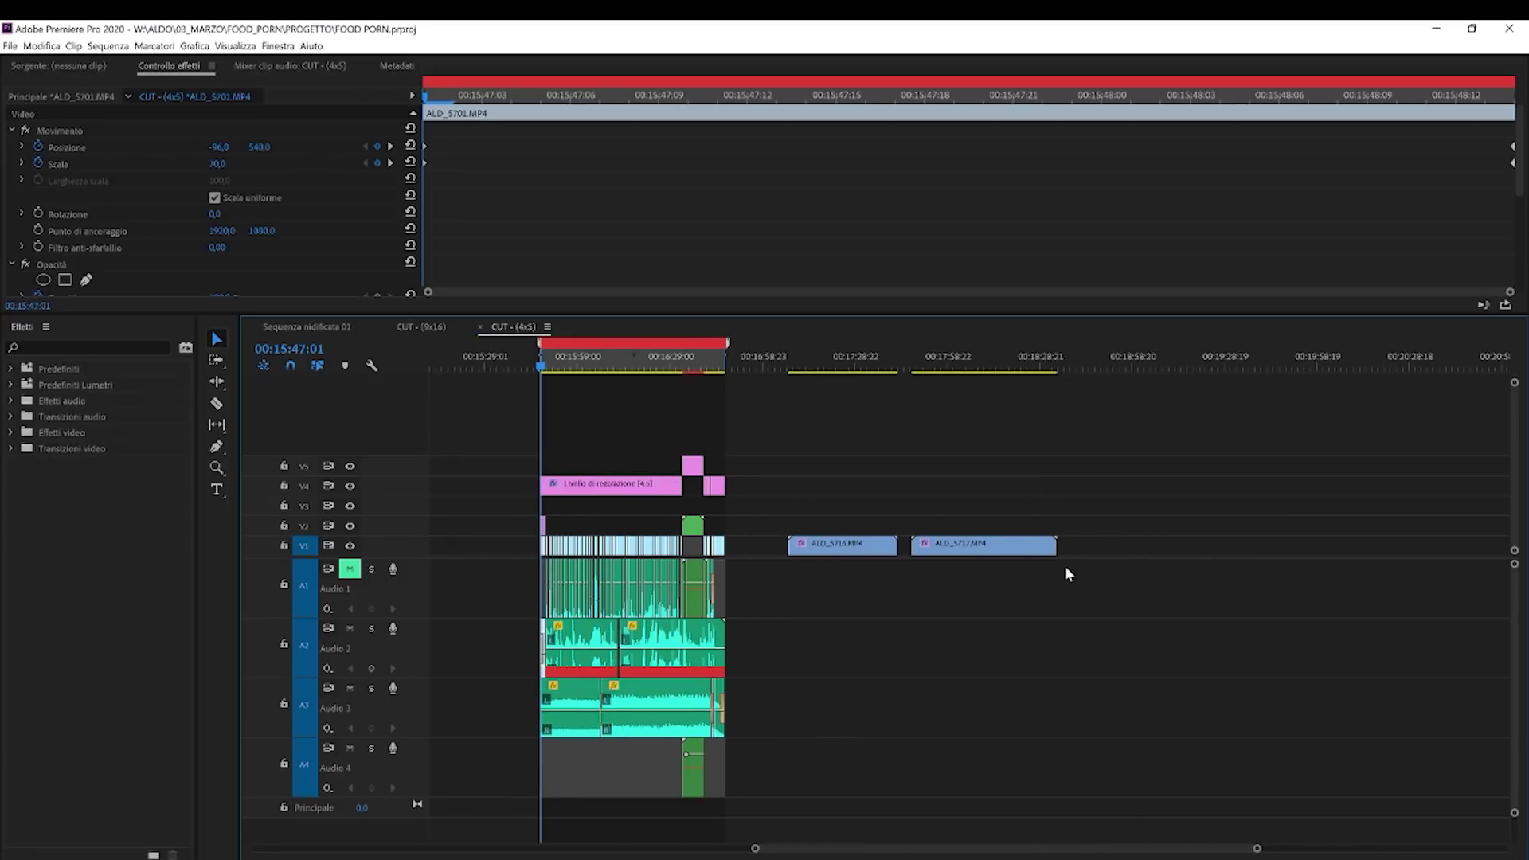
{"action": "left_click", "coordinate": [955, 382]}
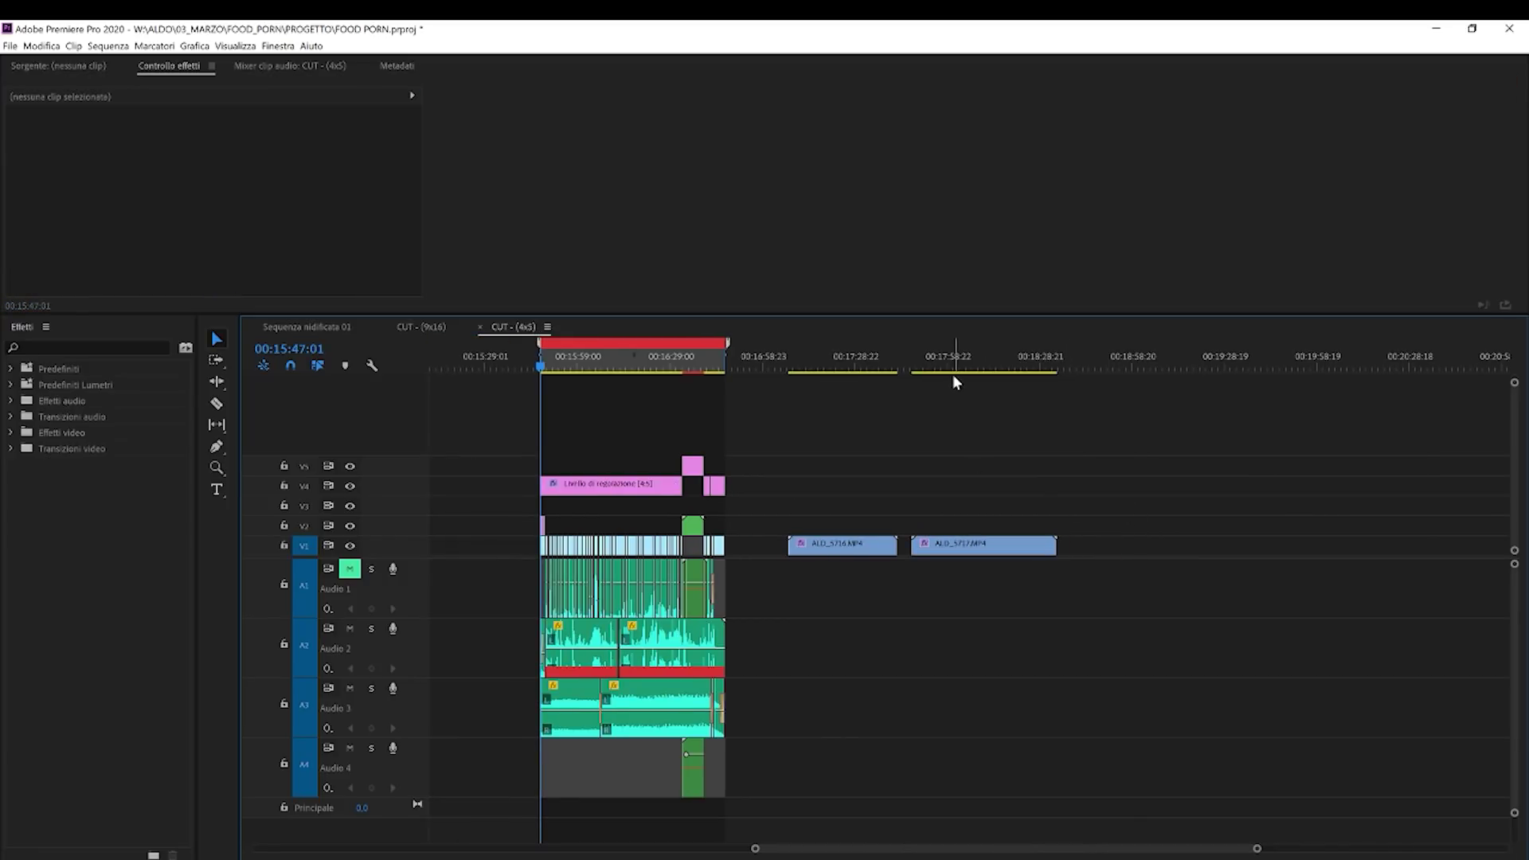
{"action": "scroll", "coordinate": [703, 462], "scroll_direction": "up", "scroll_amount": 2}
{"action": "scroll", "coordinate": [748, 599], "scroll_direction": "up", "scroll_amount": 5}
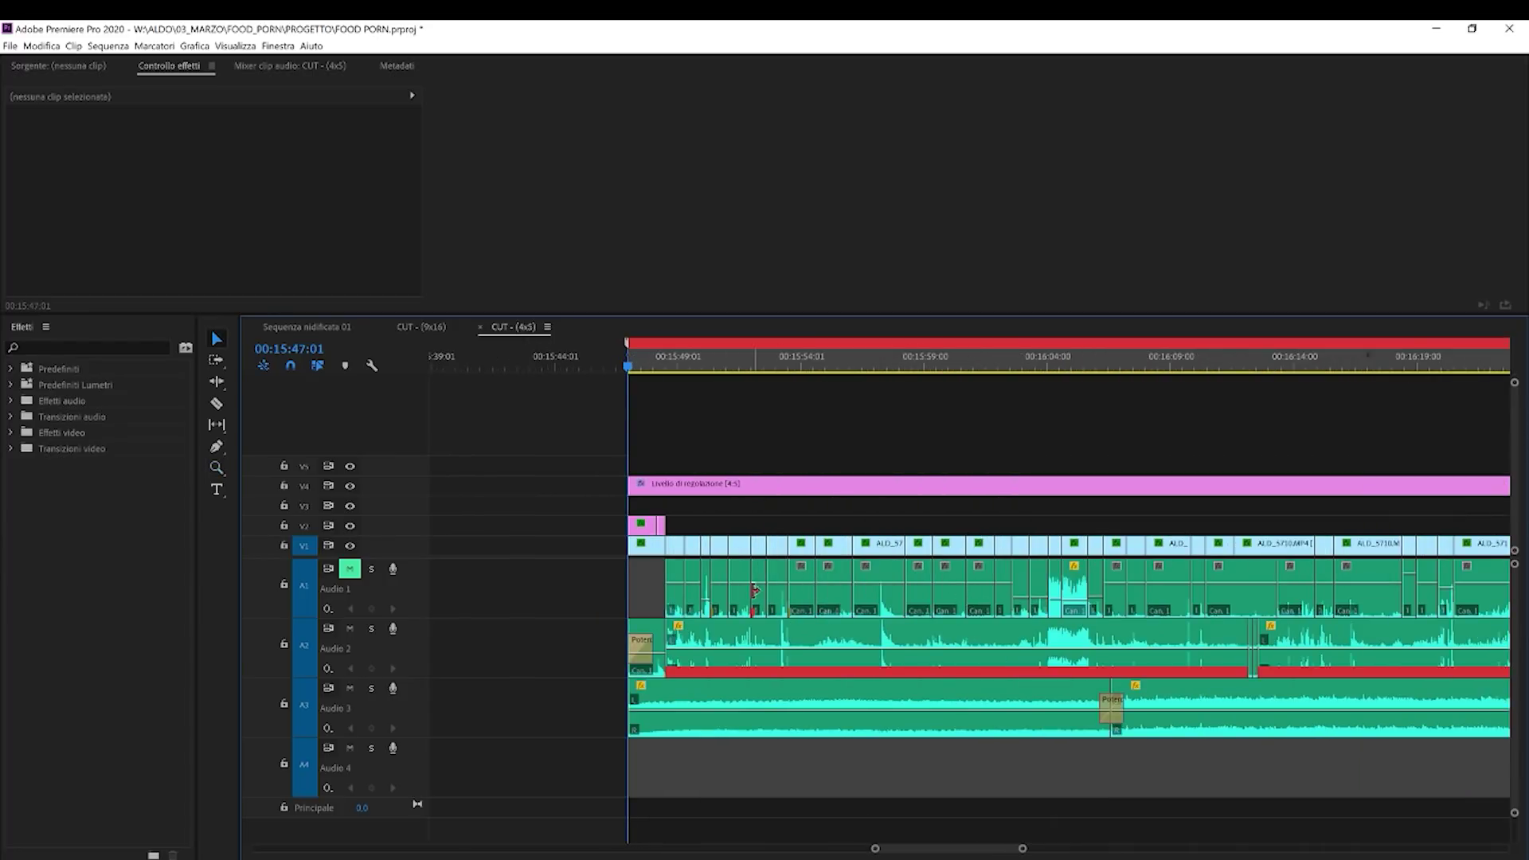
{"action": "scroll", "coordinate": [698, 500], "scroll_direction": "down", "scroll_amount": 2}
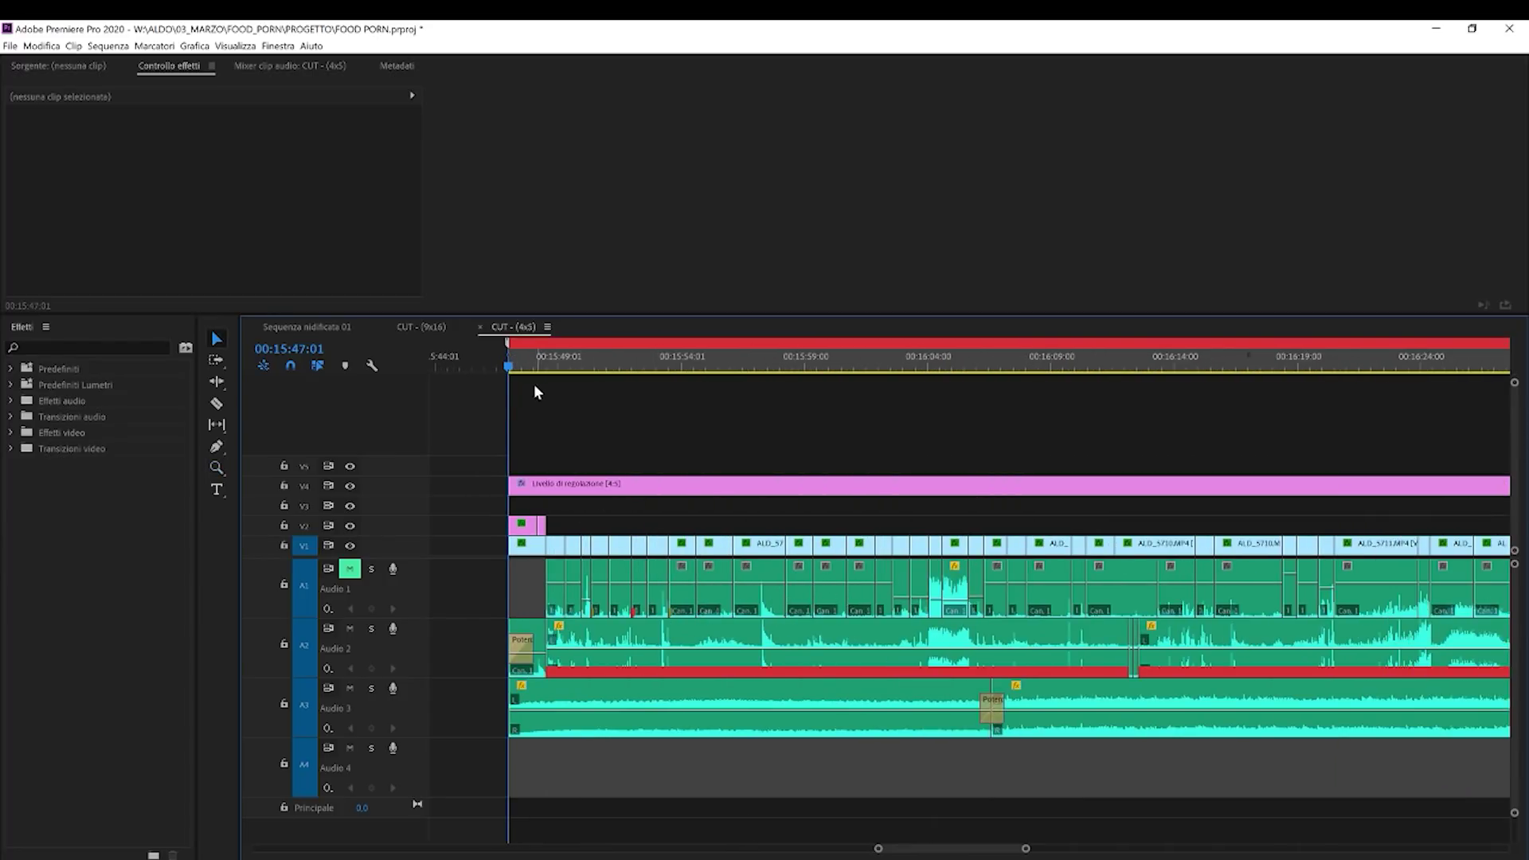
Play the opening of the 4x5 sequence briefly and magnify the beginning of the edit.
{"action": "left_click", "coordinate": [521, 367]}
{"action": "key", "text": "space"}
{"action": "key", "text": "space"}
{"action": "key", "text": "z"}
{"action": "left_click", "coordinate": [651, 599]}
{"action": "key", "text": "v"}
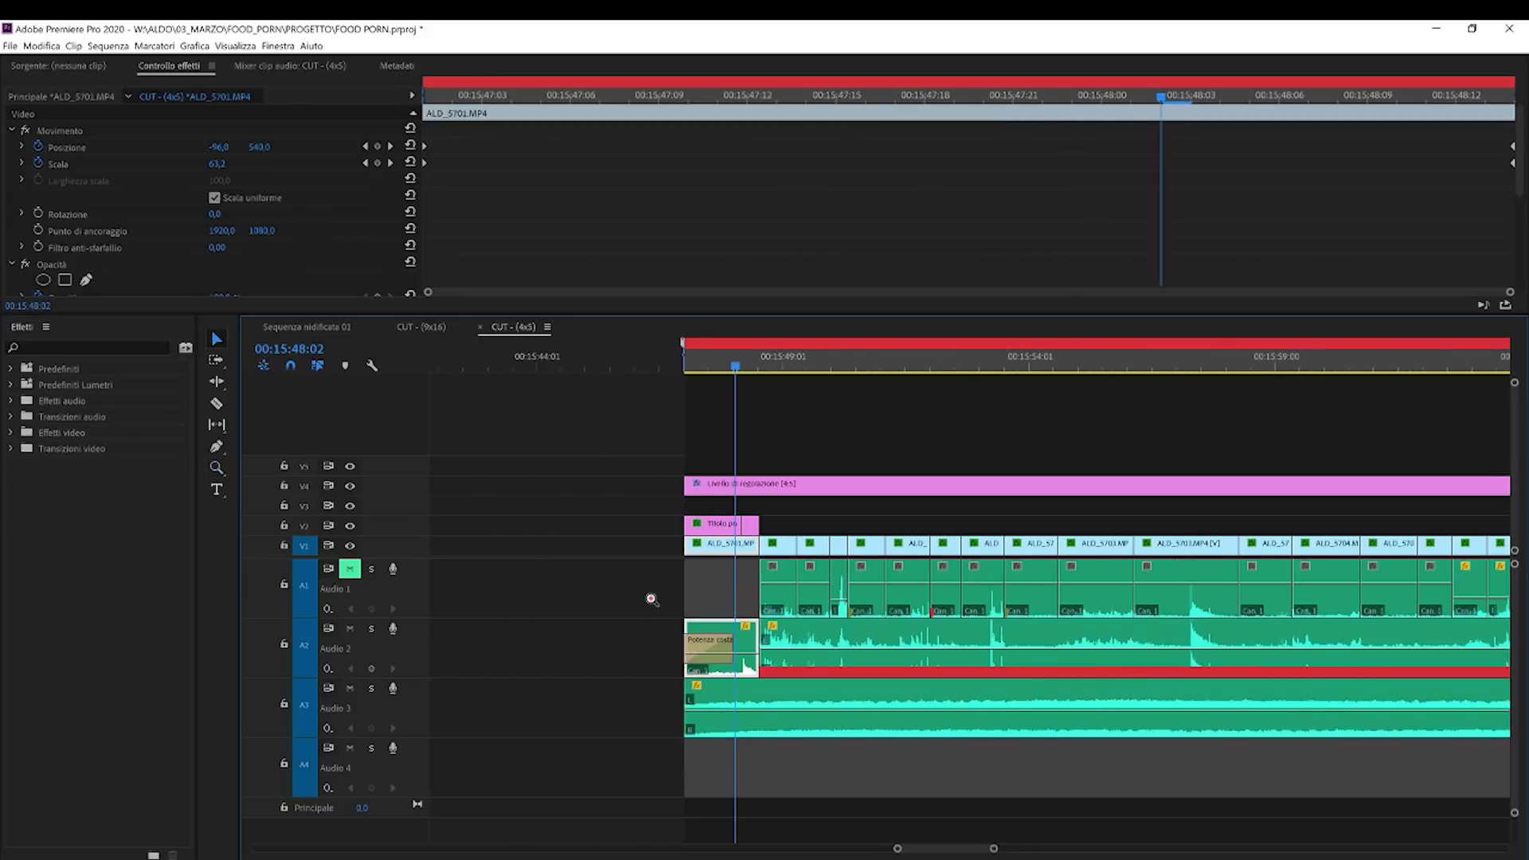
Select the first short clips after the title one after another to inspect the individual cuts.
{"action": "left_click", "coordinate": [772, 559]}
{"action": "left_click", "coordinate": [821, 554]}
{"action": "left_click", "coordinate": [836, 549]}
{"action": "left_click", "coordinate": [872, 559]}
{"action": "left_click", "coordinate": [915, 558]}
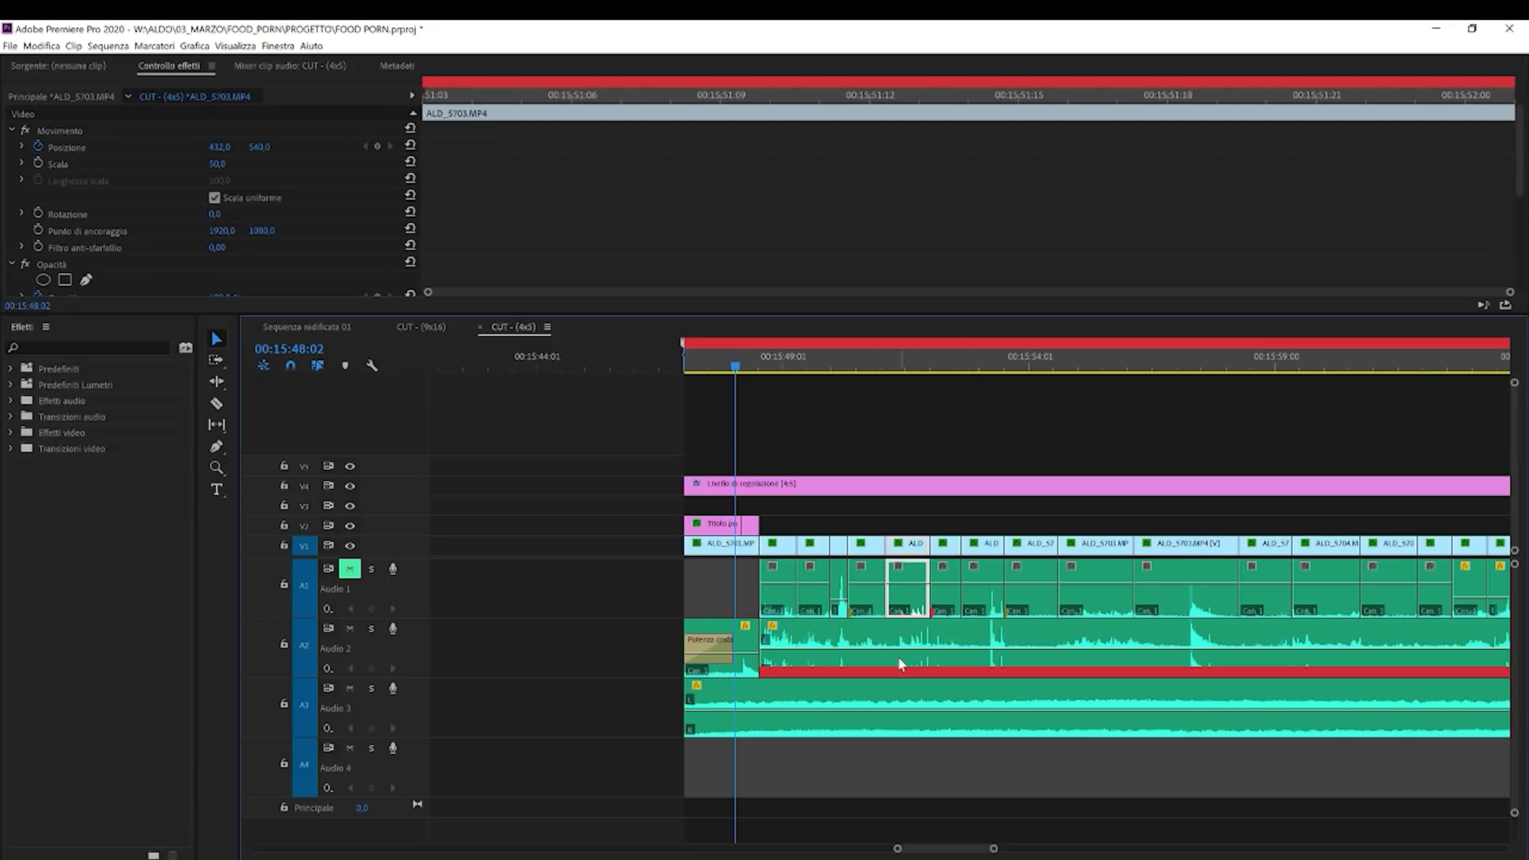
Examine the full length of the edit across its video and audio tracks, through to the closing clips.
{"action": "scroll", "coordinate": [796, 637], "scroll_direction": "down", "scroll_amount": 2}
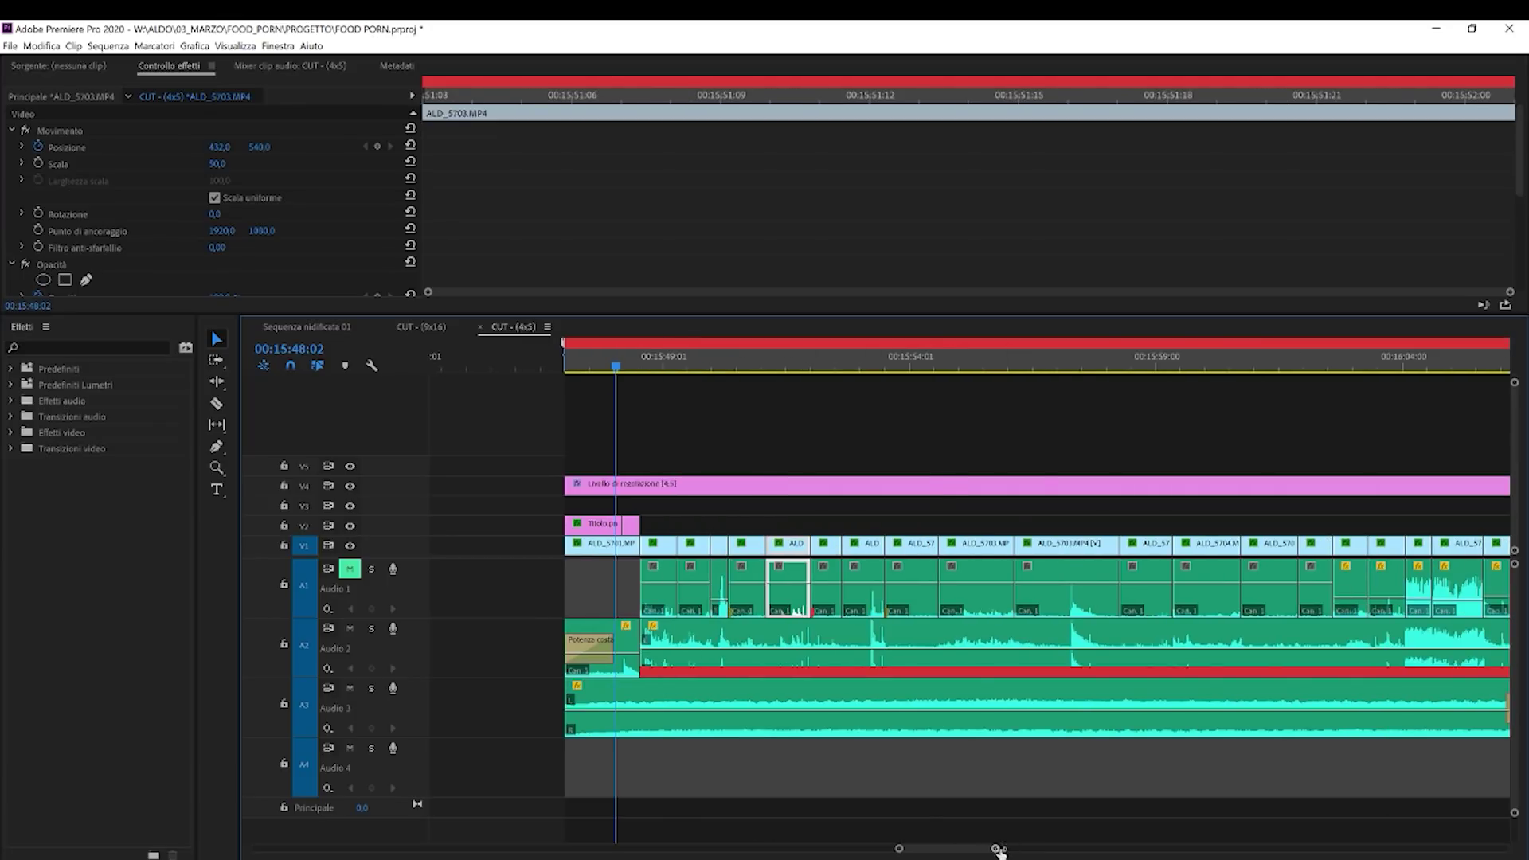
{"action": "left_click_drag", "start_coordinate": [998, 850], "coordinate": [1041, 850]}
{"action": "scroll", "coordinate": [965, 737], "scroll_direction": "down", "scroll_amount": 6}
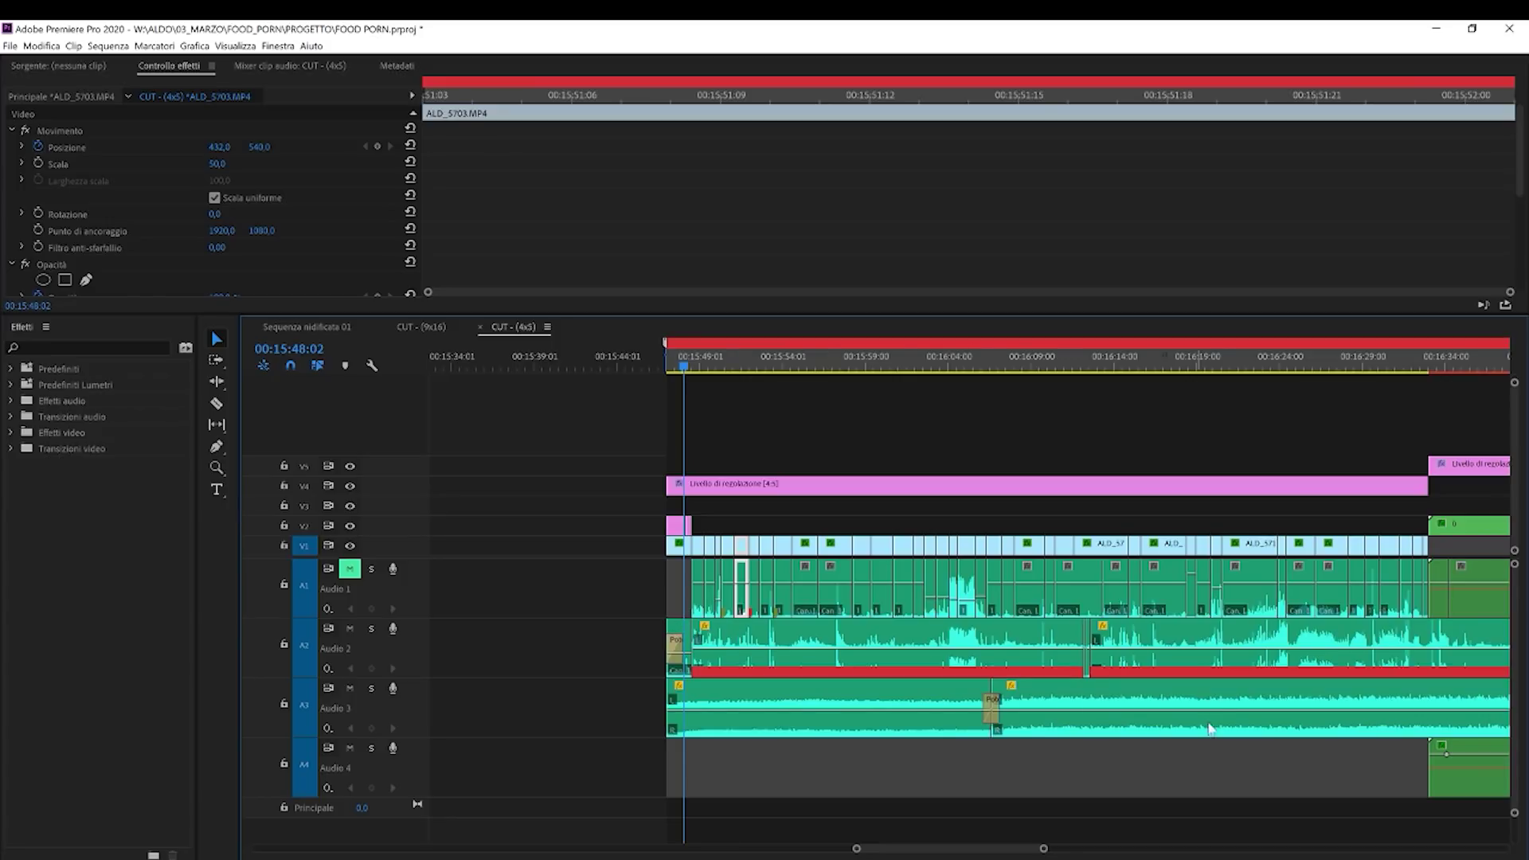
{"action": "scroll", "coordinate": [1127, 633], "scroll_direction": "down", "scroll_amount": 2}
{"action": "scroll", "coordinate": [893, 641], "scroll_direction": "down", "scroll_amount": 1}
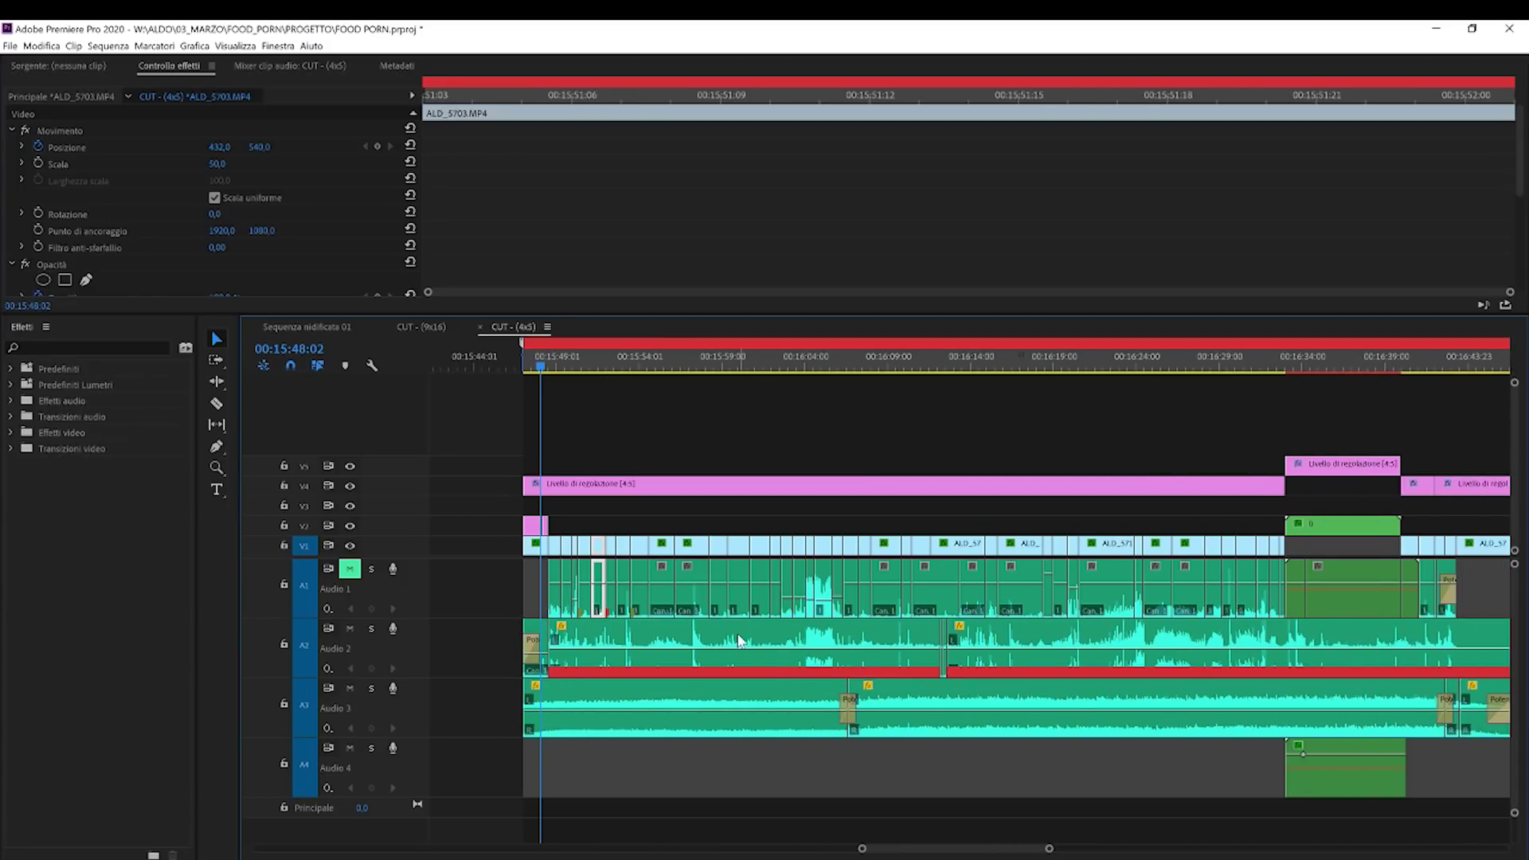
{"action": "scroll", "coordinate": [546, 711], "scroll_direction": "down", "scroll_amount": 1}
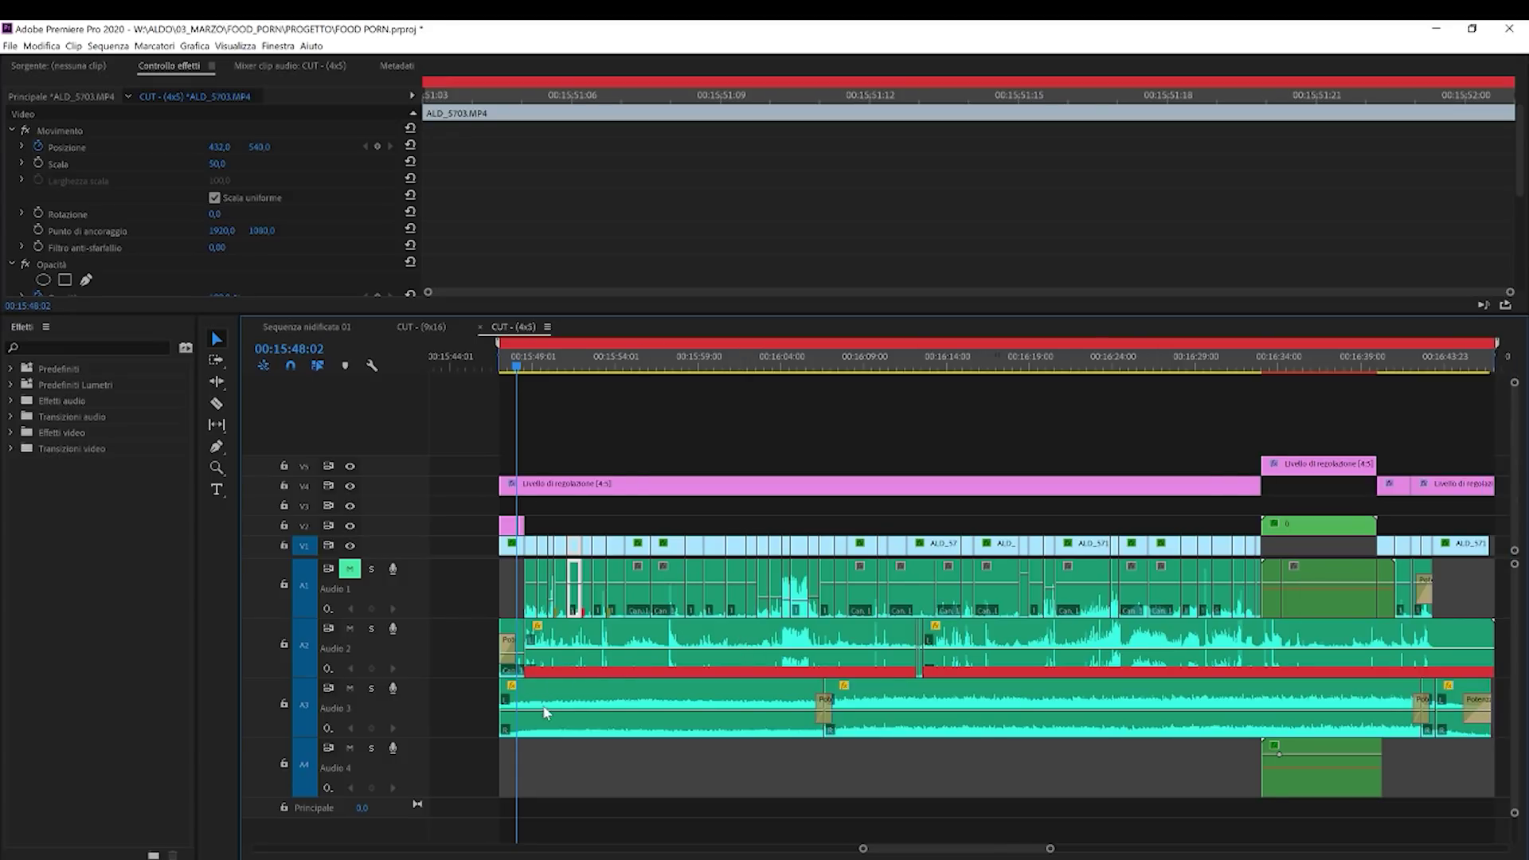
{"action": "scroll", "coordinate": [664, 712], "scroll_direction": "down", "scroll_amount": 1}
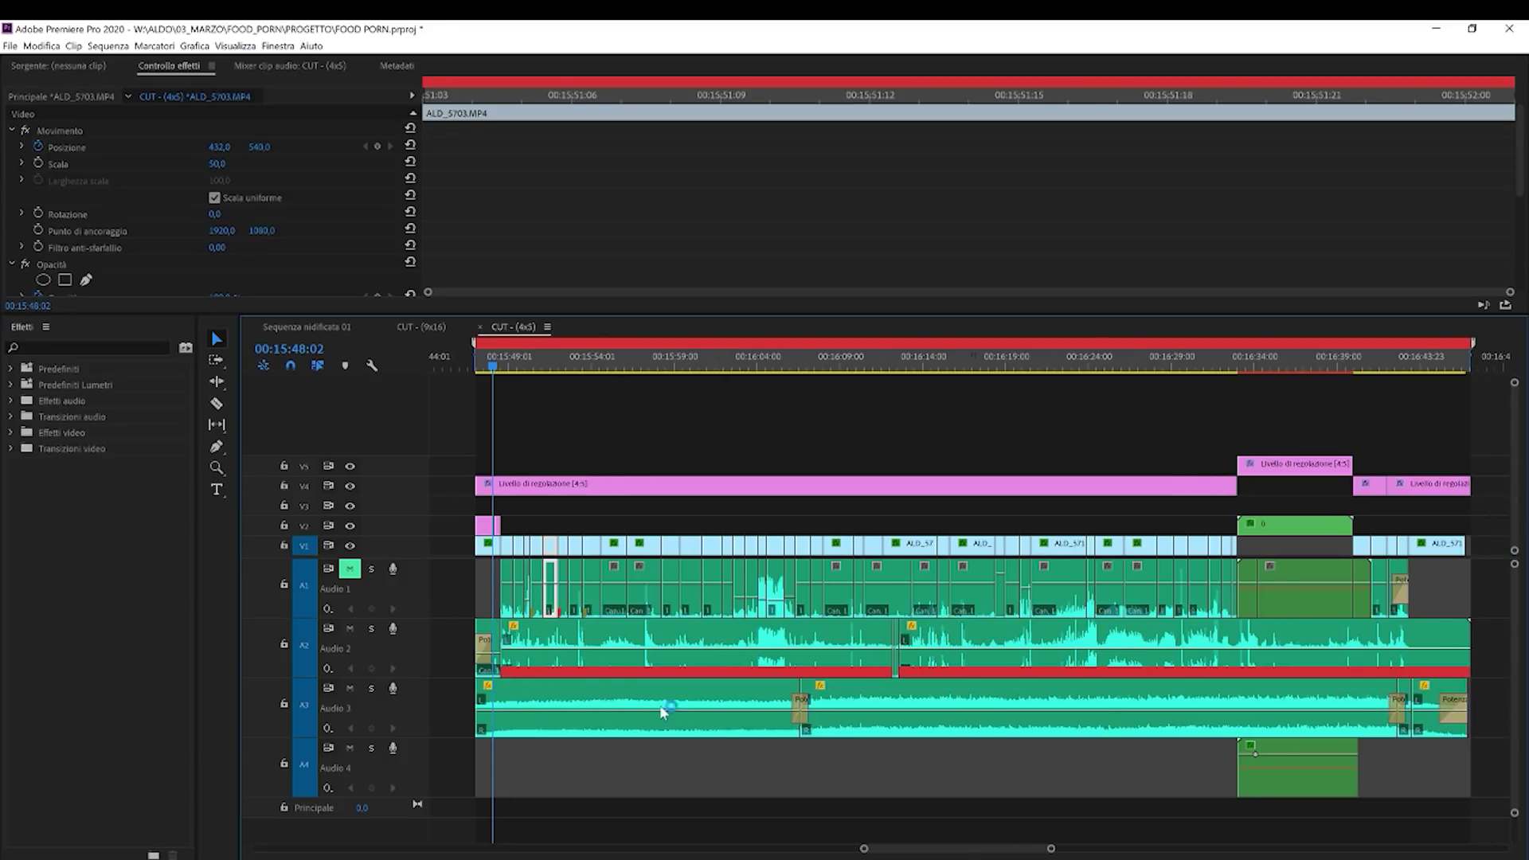
{"action": "scroll", "coordinate": [796, 714], "scroll_direction": "down", "scroll_amount": 1}
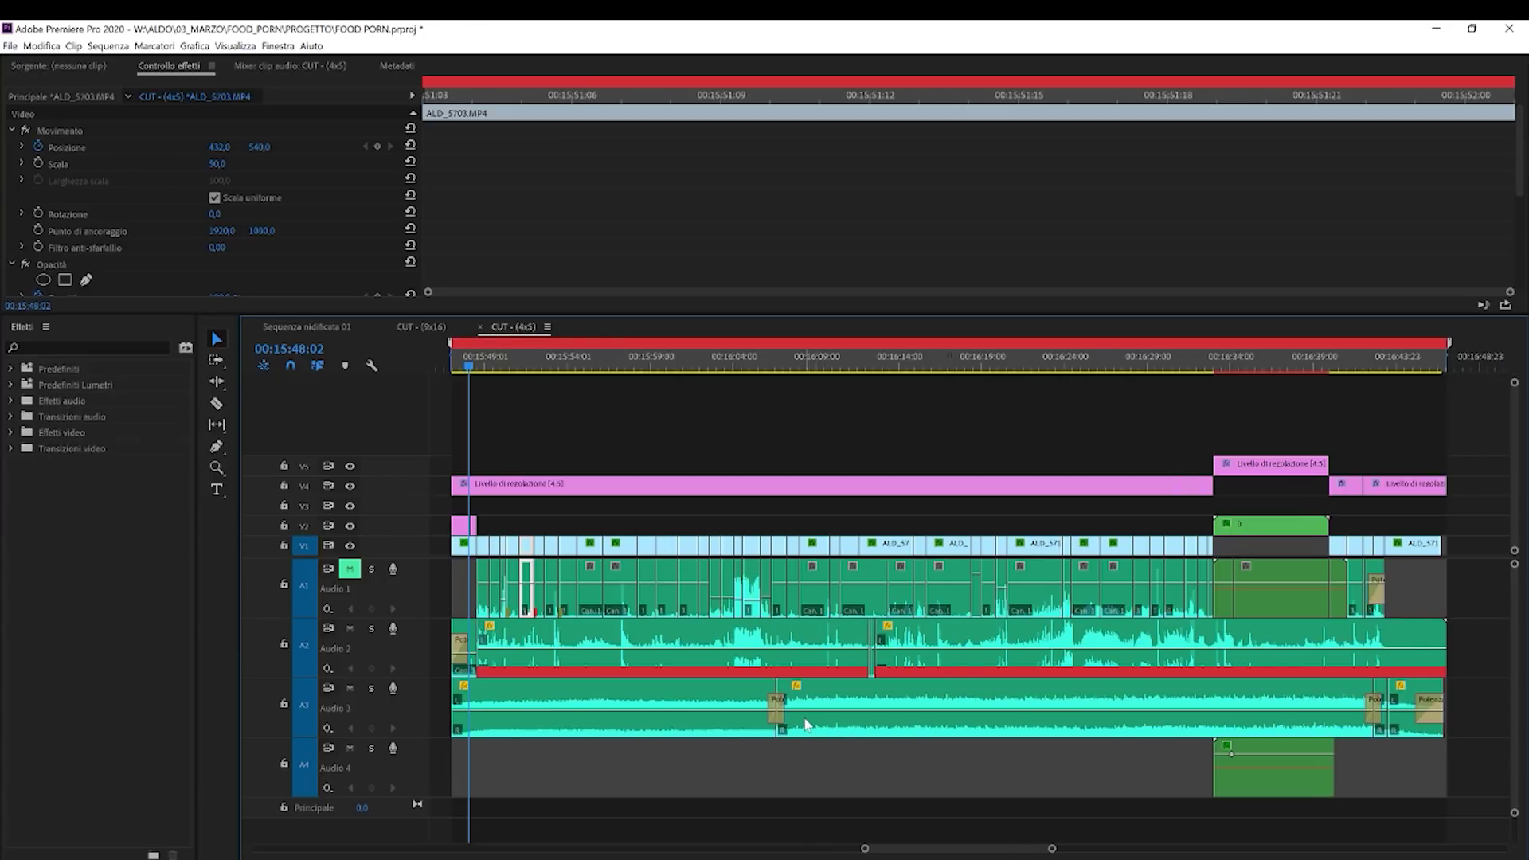
{"action": "scroll", "coordinate": [832, 719], "scroll_direction": "down", "scroll_amount": 1}
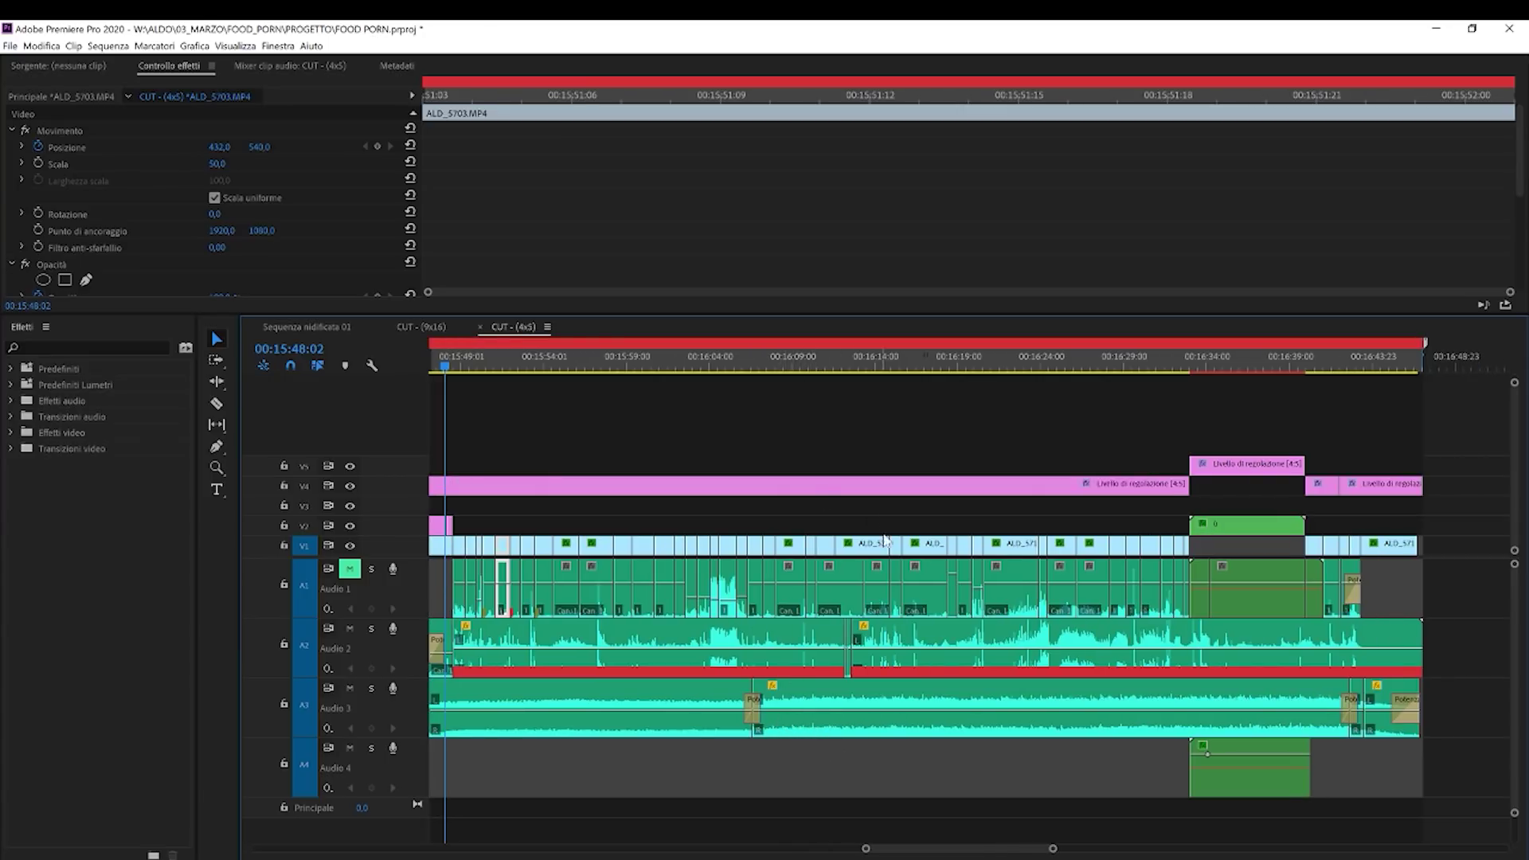
Select the long 4:5 adjustment layer on V4, show the sequence's opening in detail and enlarge the Program monitor.
{"action": "left_click", "coordinate": [834, 493]}
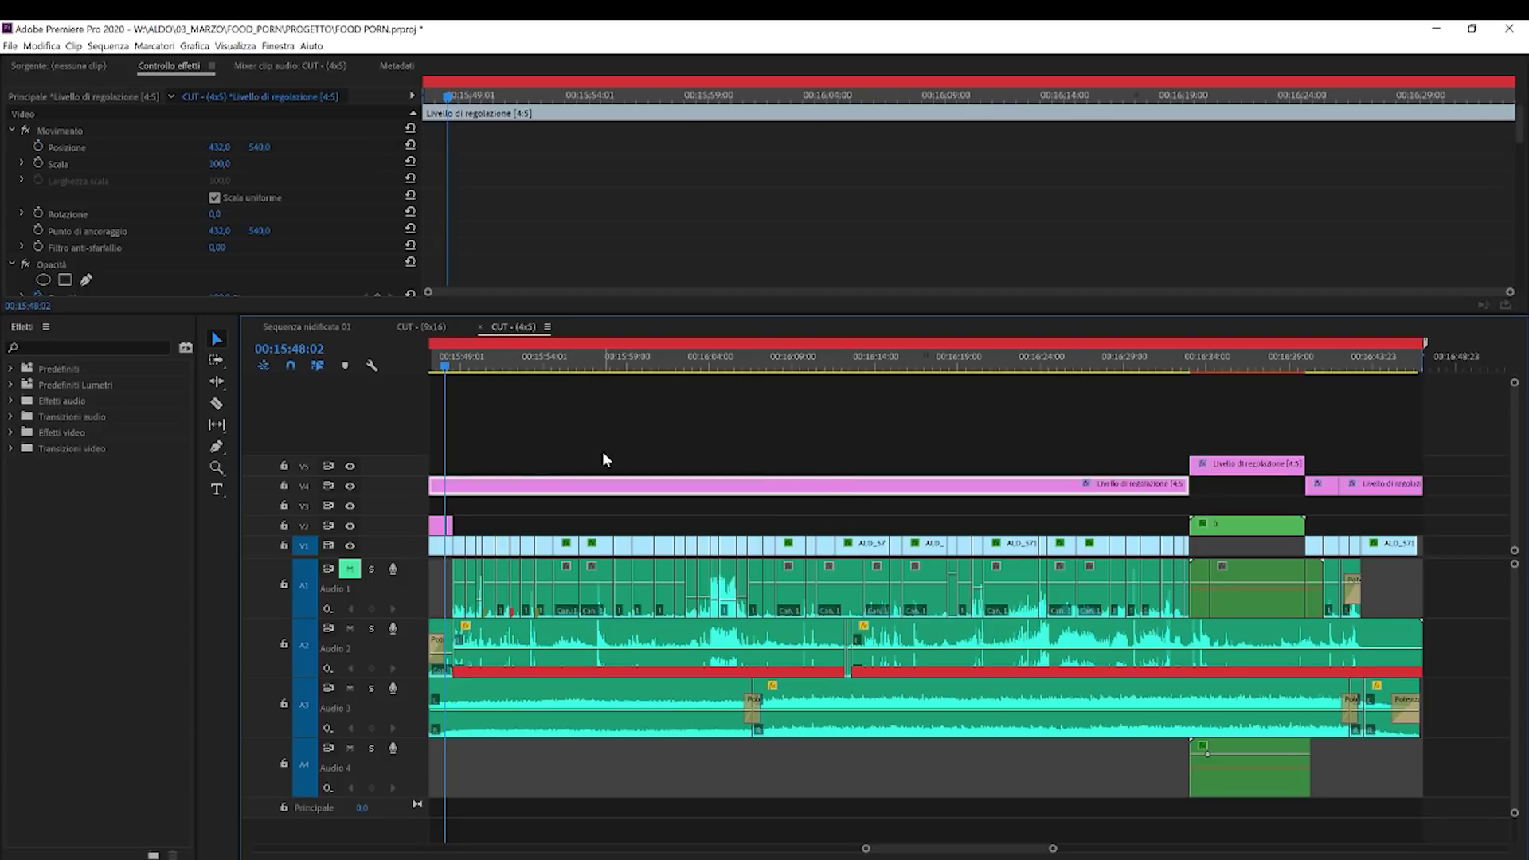
{"action": "scroll", "coordinate": [603, 453], "scroll_direction": "up", "scroll_amount": 5}
{"action": "key", "text": "z"}
{"action": "left_click", "coordinate": [676, 491]}
{"action": "left_click", "coordinate": [856, 528]}
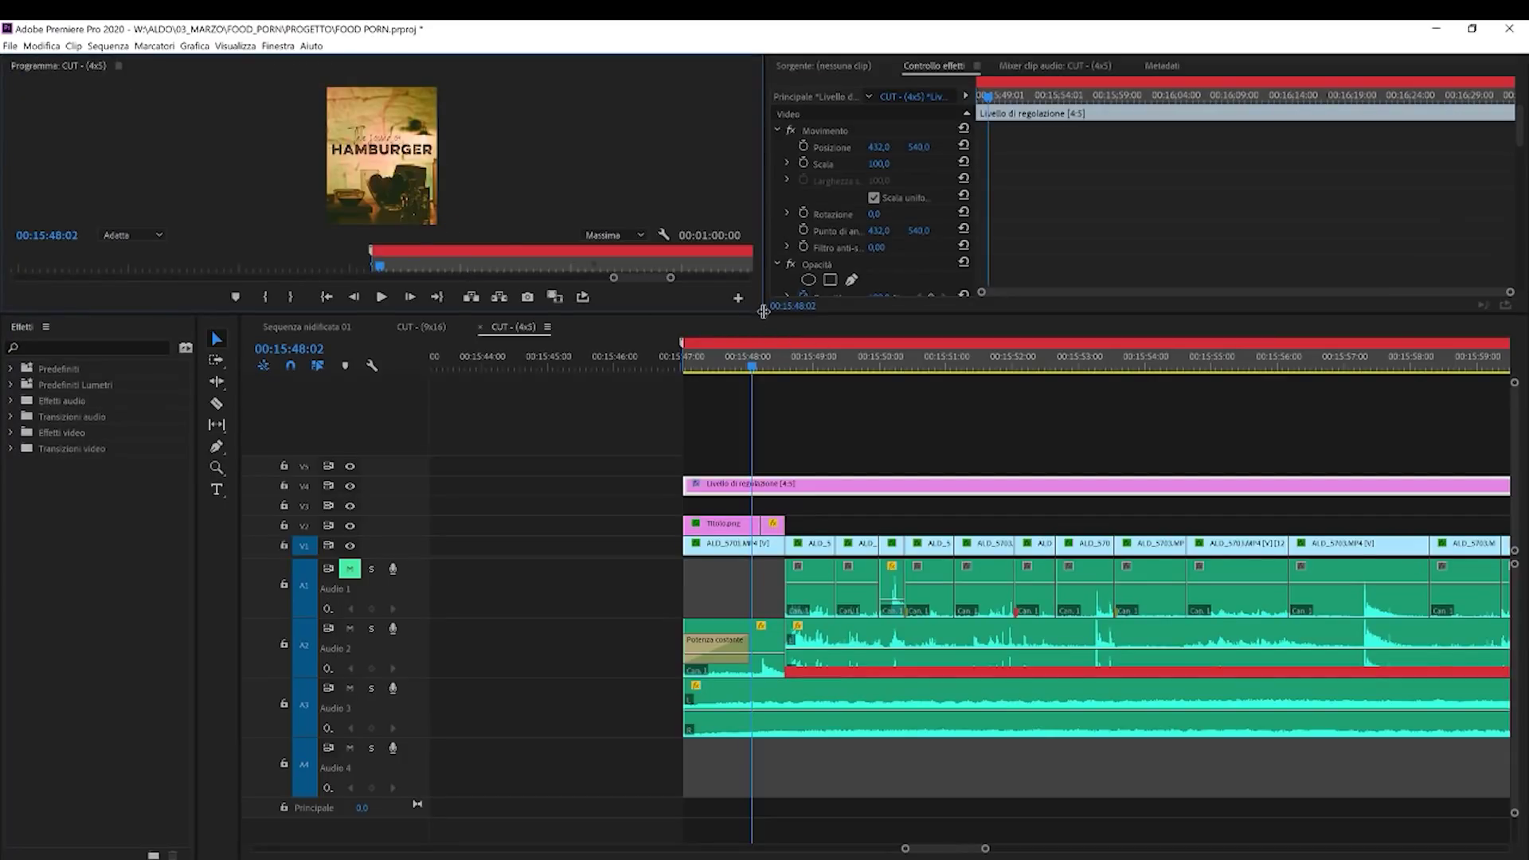
{"action": "left_click_drag", "start_coordinate": [758, 314], "coordinate": [816, 492]}
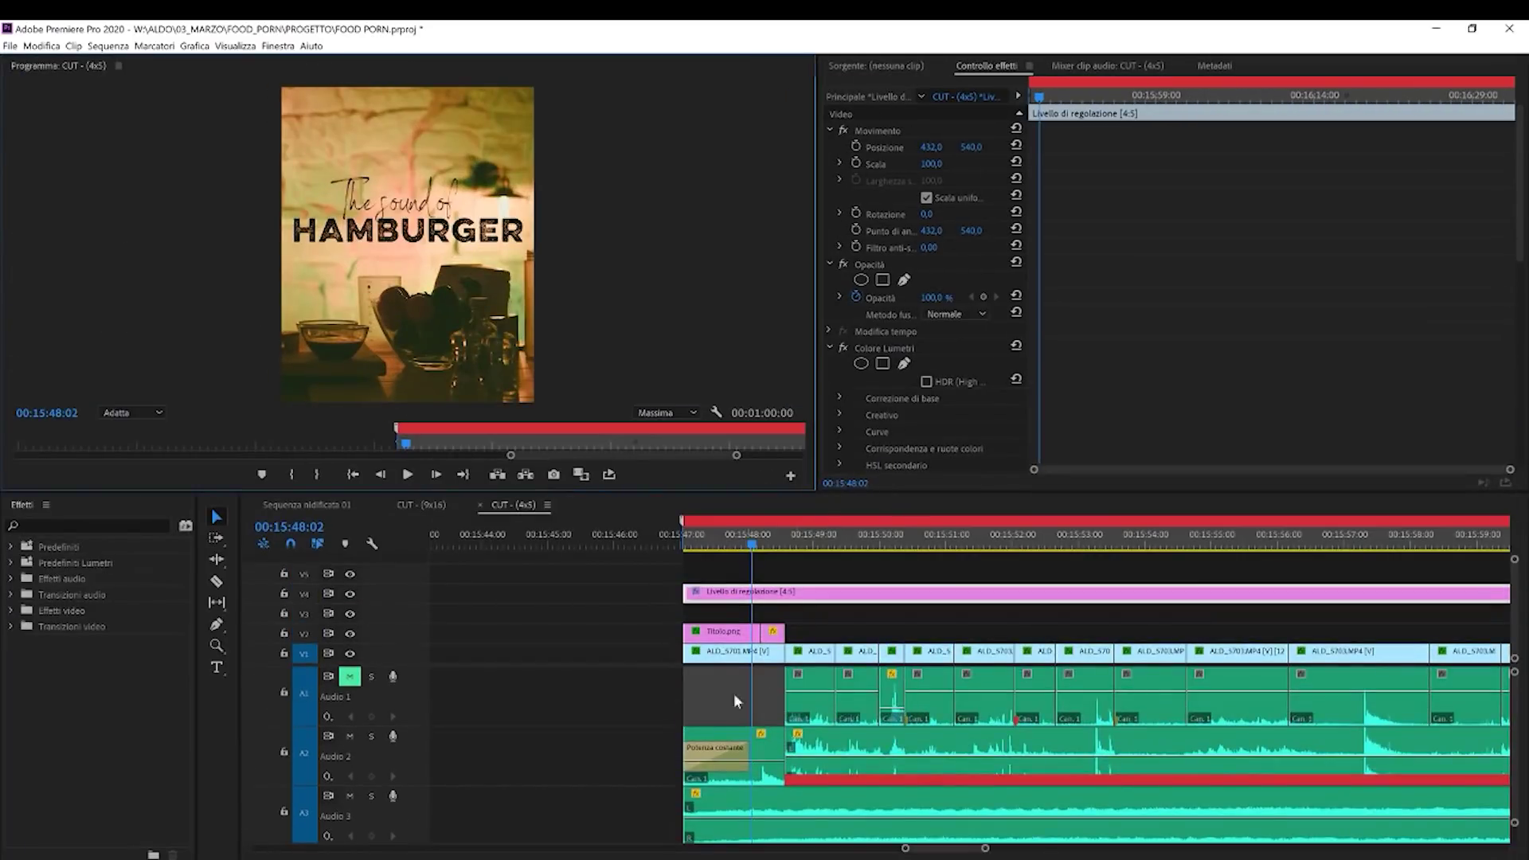
Toggle the output of track V4 off and on repeatedly to compare the title shot with and without the adjustment layer.
{"action": "scroll", "coordinate": [825, 597], "scroll_direction": "down", "scroll_amount": 1}
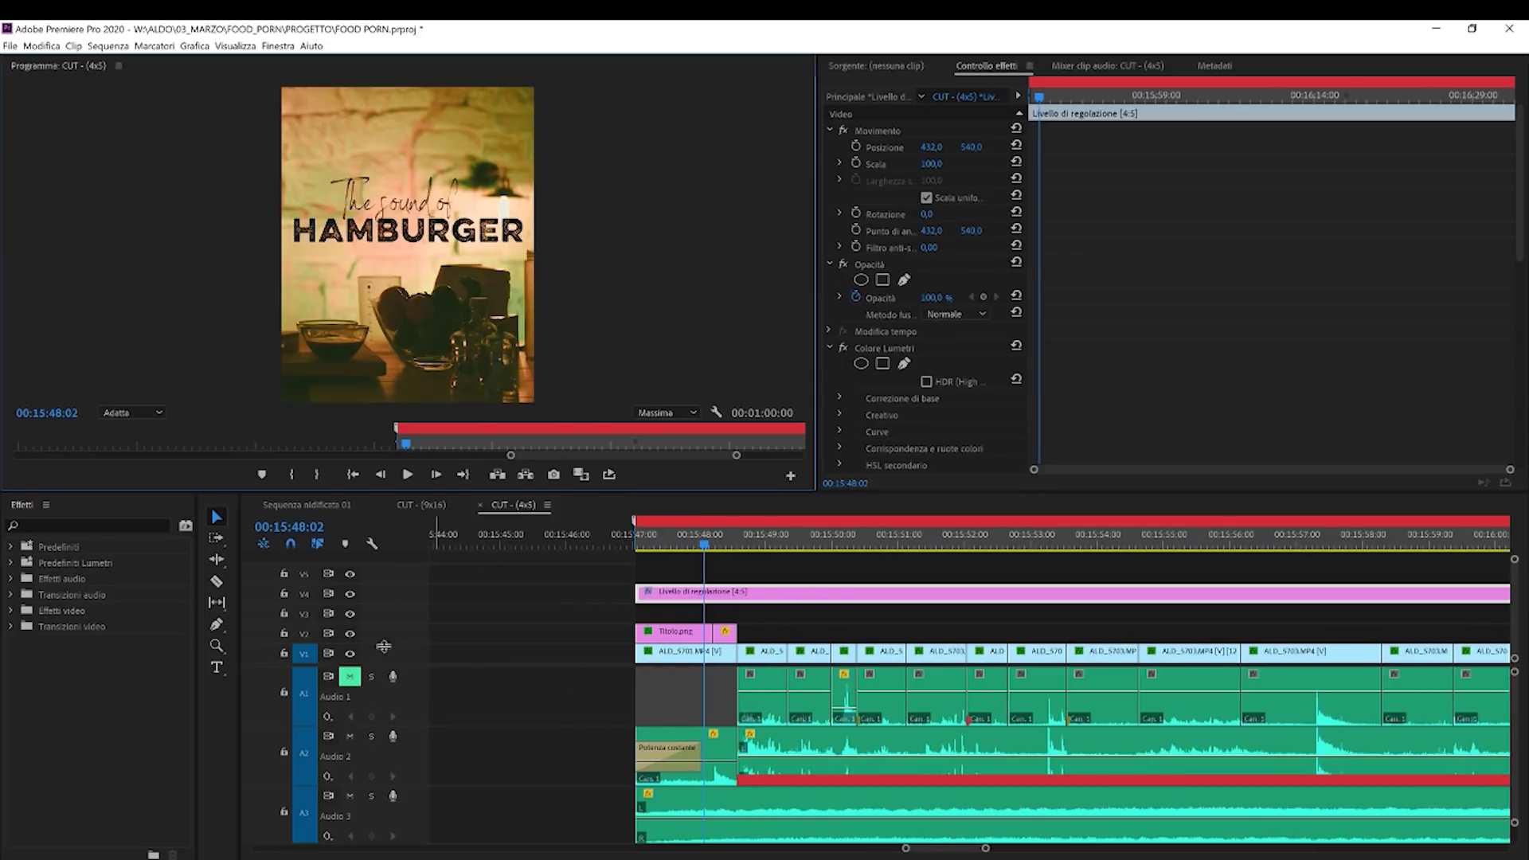
{"action": "left_click", "coordinate": [349, 598]}
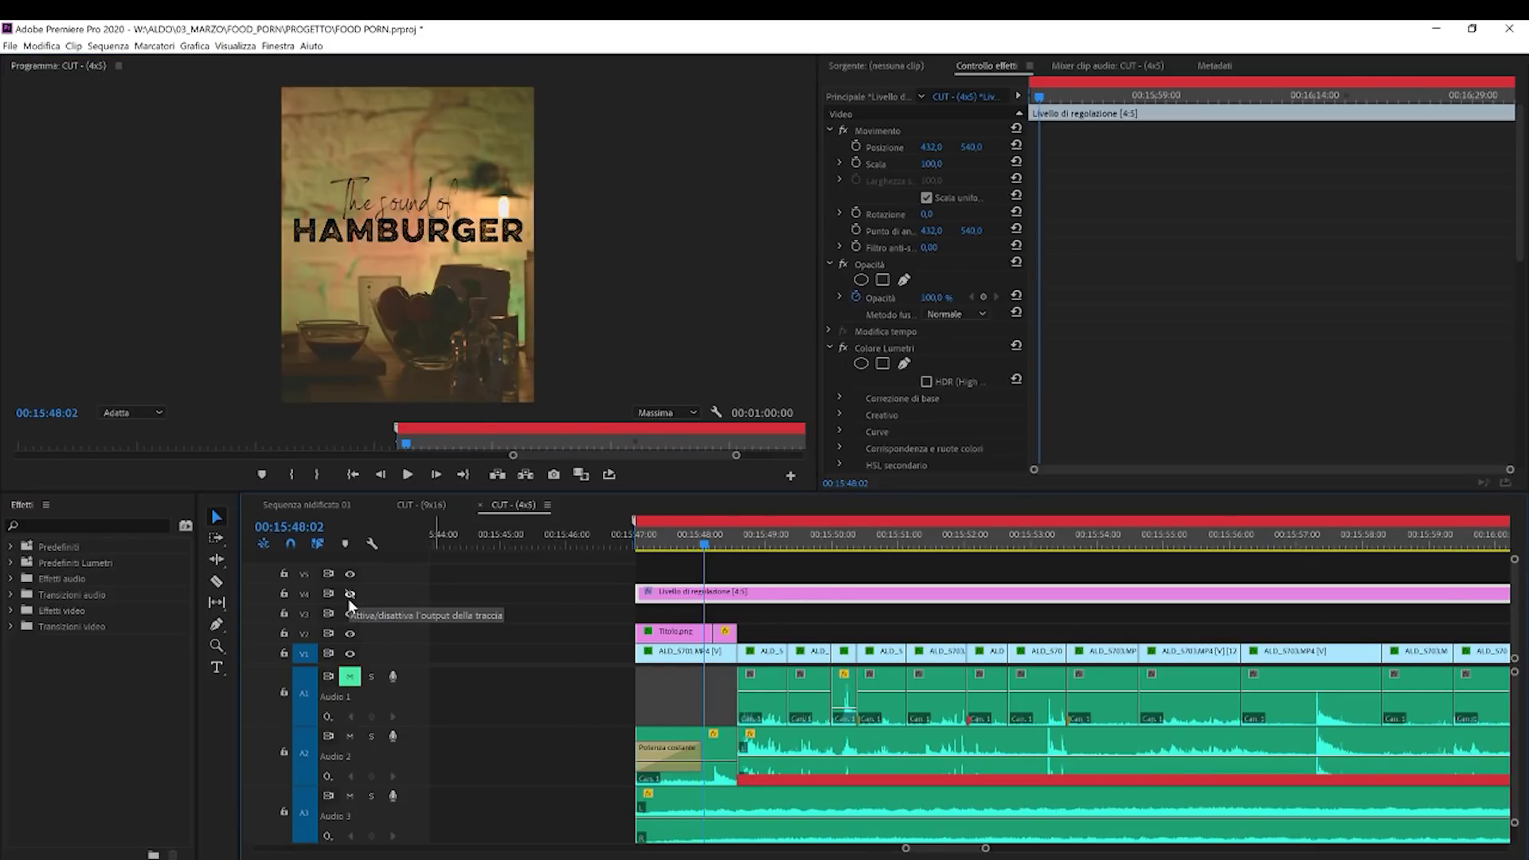
{"action": "left_click", "coordinate": [349, 598]}
{"action": "left_click", "coordinate": [348, 597]}
{"action": "left_click", "coordinate": [348, 597]}
{"action": "left_click", "coordinate": [348, 597]}
{"action": "left_click", "coordinate": [348, 597]}
{"action": "left_click", "coordinate": [348, 598]}
{"action": "left_click", "coordinate": [348, 598]}
Inspect the effect settings of the opening ALD_5701.MP4 clip and the Titolo.png title above it.
{"action": "left_click", "coordinate": [699, 658]}
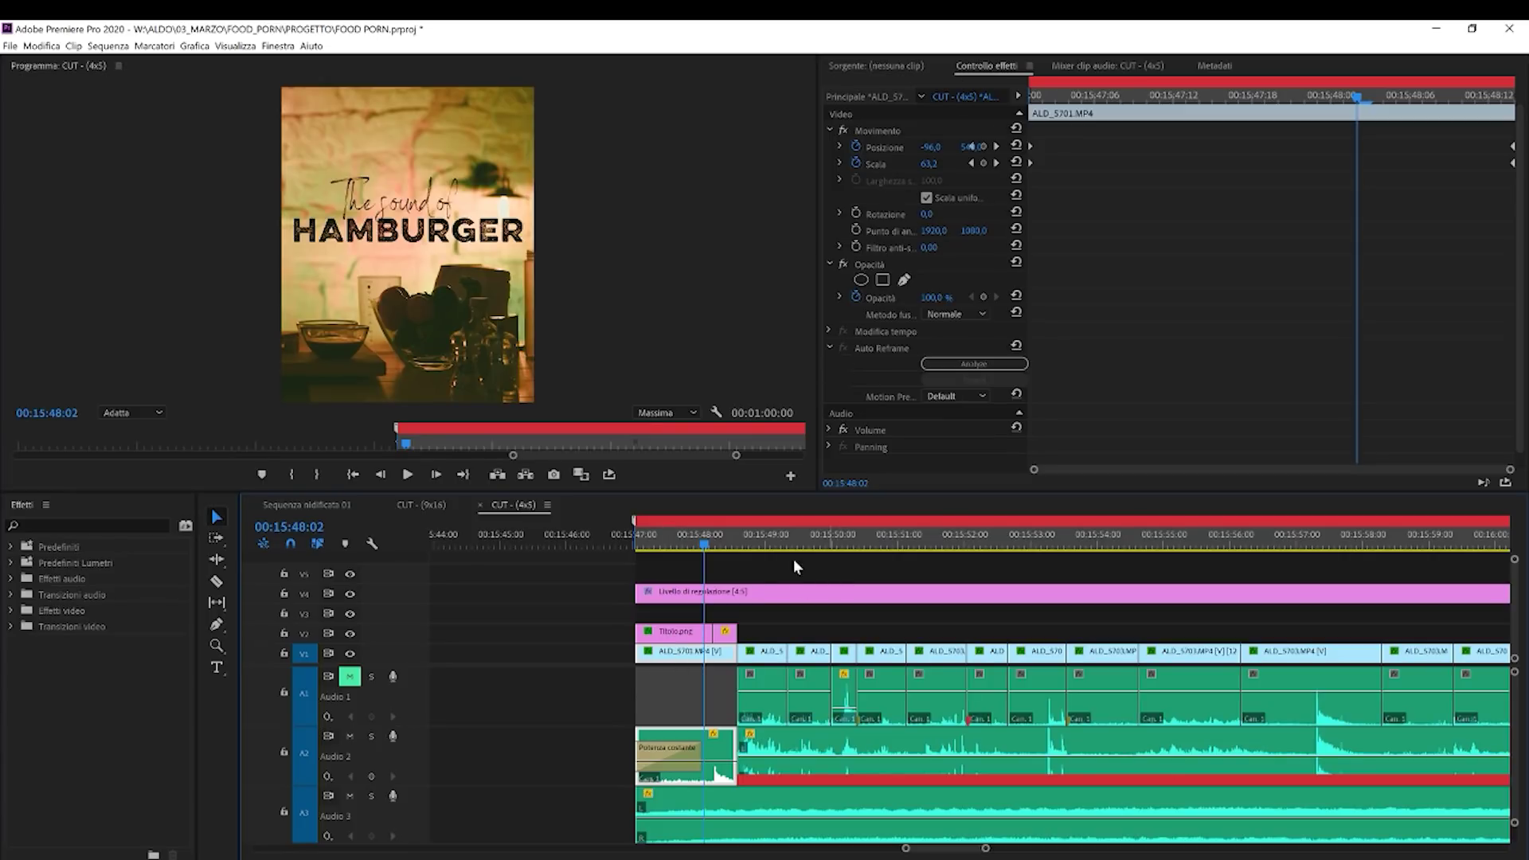
{"action": "left_click", "coordinate": [687, 634]}
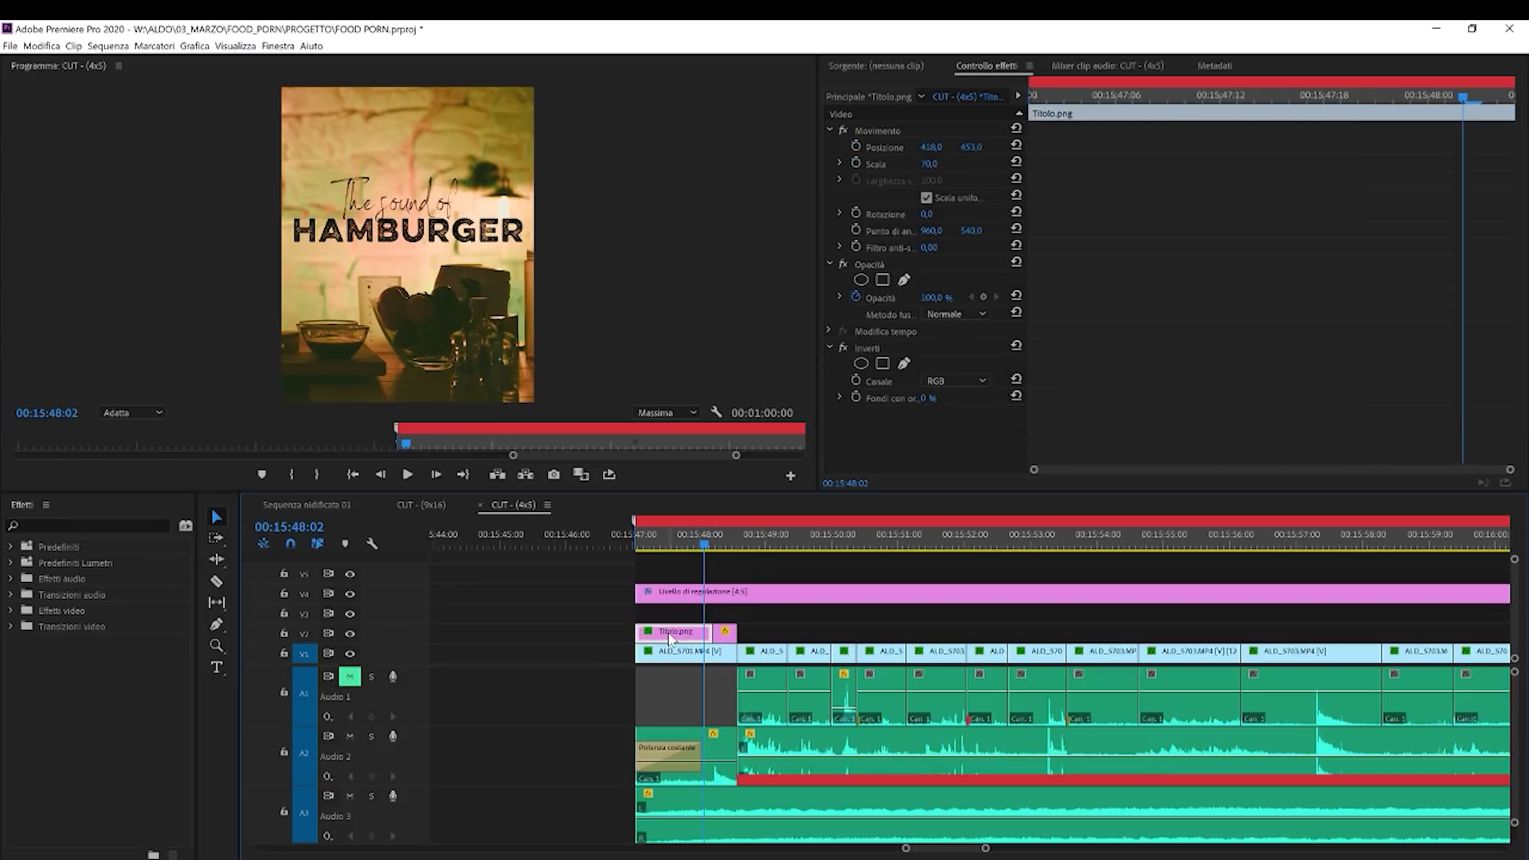
{"action": "scroll", "coordinate": [708, 633], "scroll_direction": "down", "scroll_amount": 1}
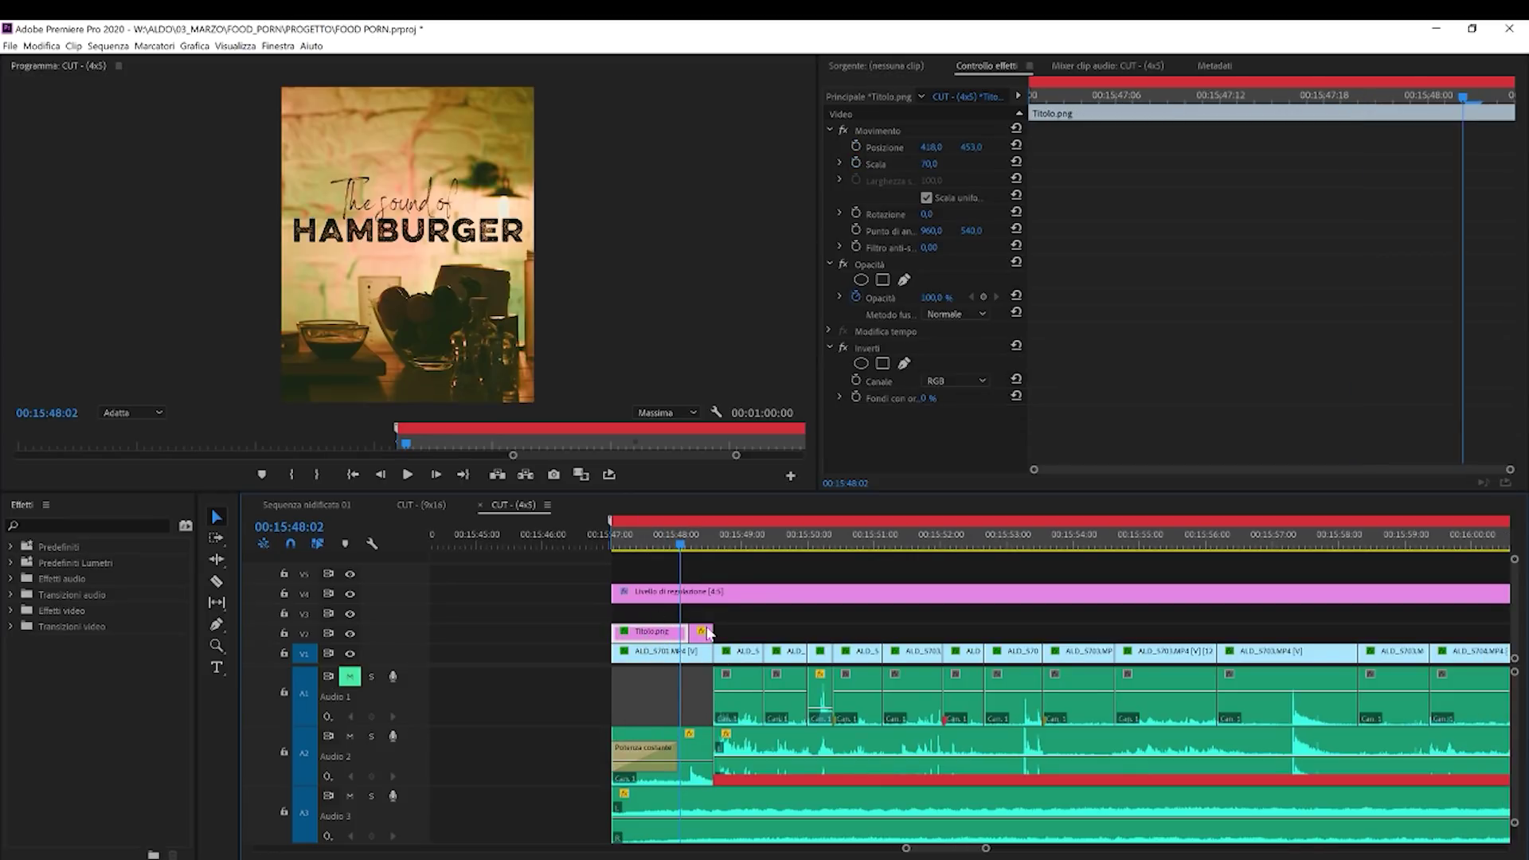
Preview the onion-cutting clips from ALD_5702.MP4 one by one and check their framing.
{"action": "left_click", "coordinate": [728, 544]}
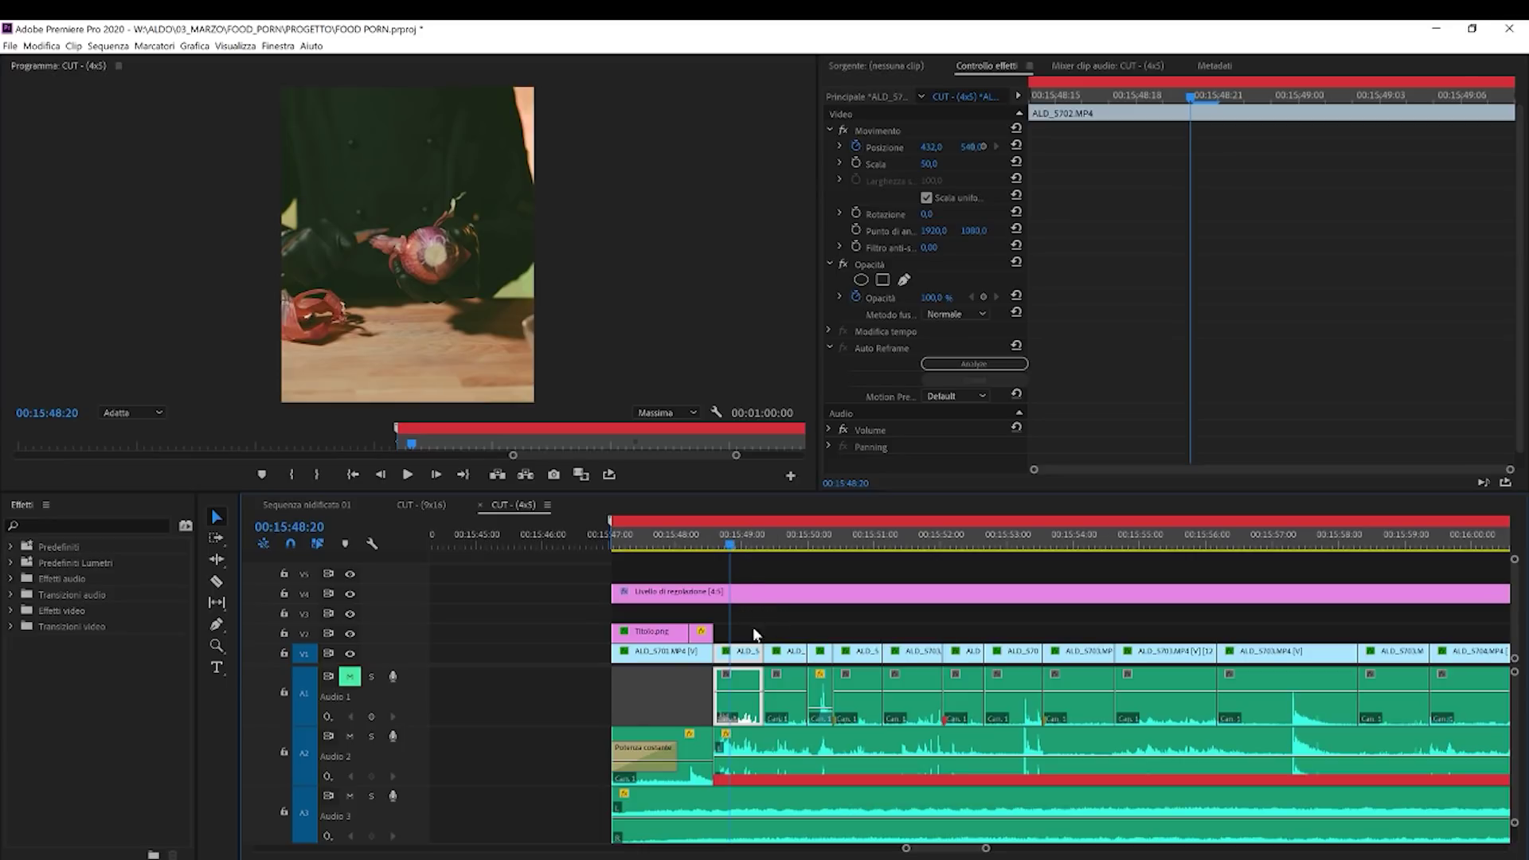
{"action": "scroll", "coordinate": [764, 621], "scroll_direction": "down", "scroll_amount": 2}
{"action": "key", "text": "space"}
{"action": "left_click", "coordinate": [779, 645]}
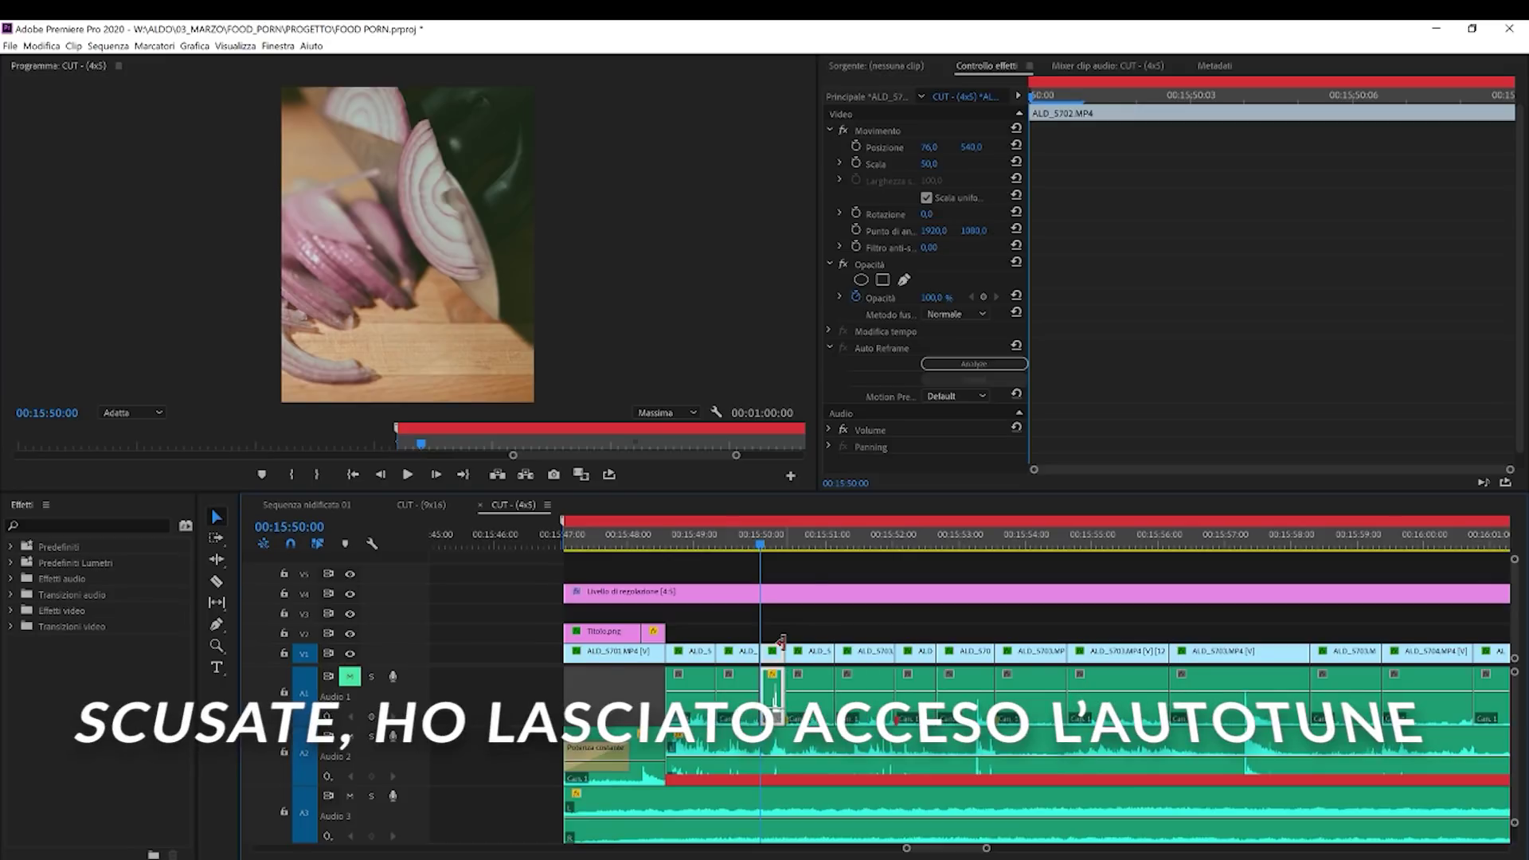
{"action": "scroll", "coordinate": [755, 655], "scroll_direction": "down", "scroll_amount": 1}
{"action": "scroll", "coordinate": [753, 649], "scroll_direction": "down", "scroll_amount": 1}
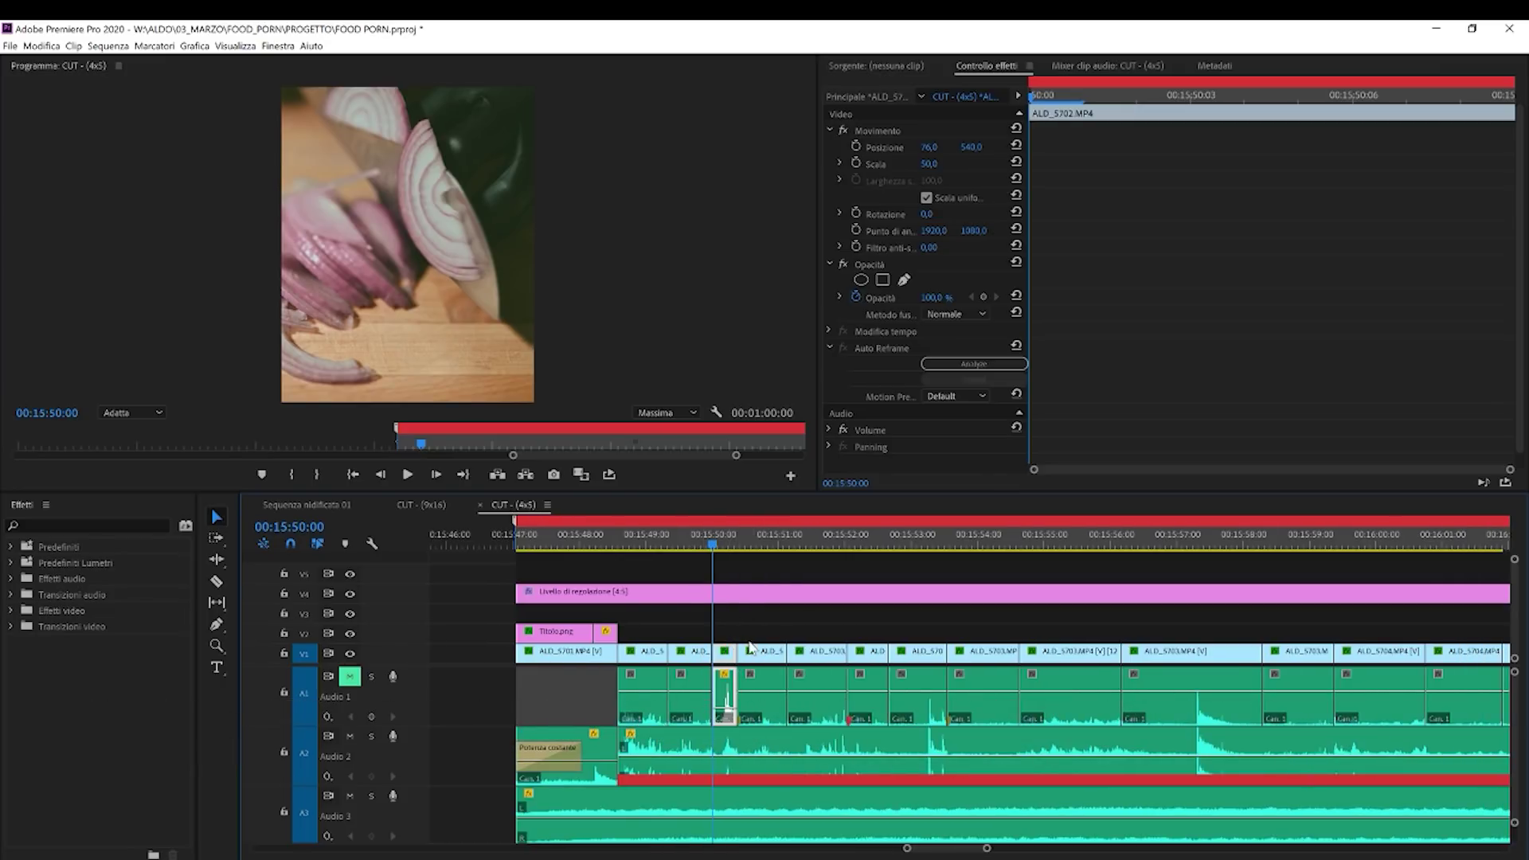
{"action": "left_click", "coordinate": [754, 538]}
{"action": "scroll", "coordinate": [798, 610], "scroll_direction": "down", "scroll_amount": 2}
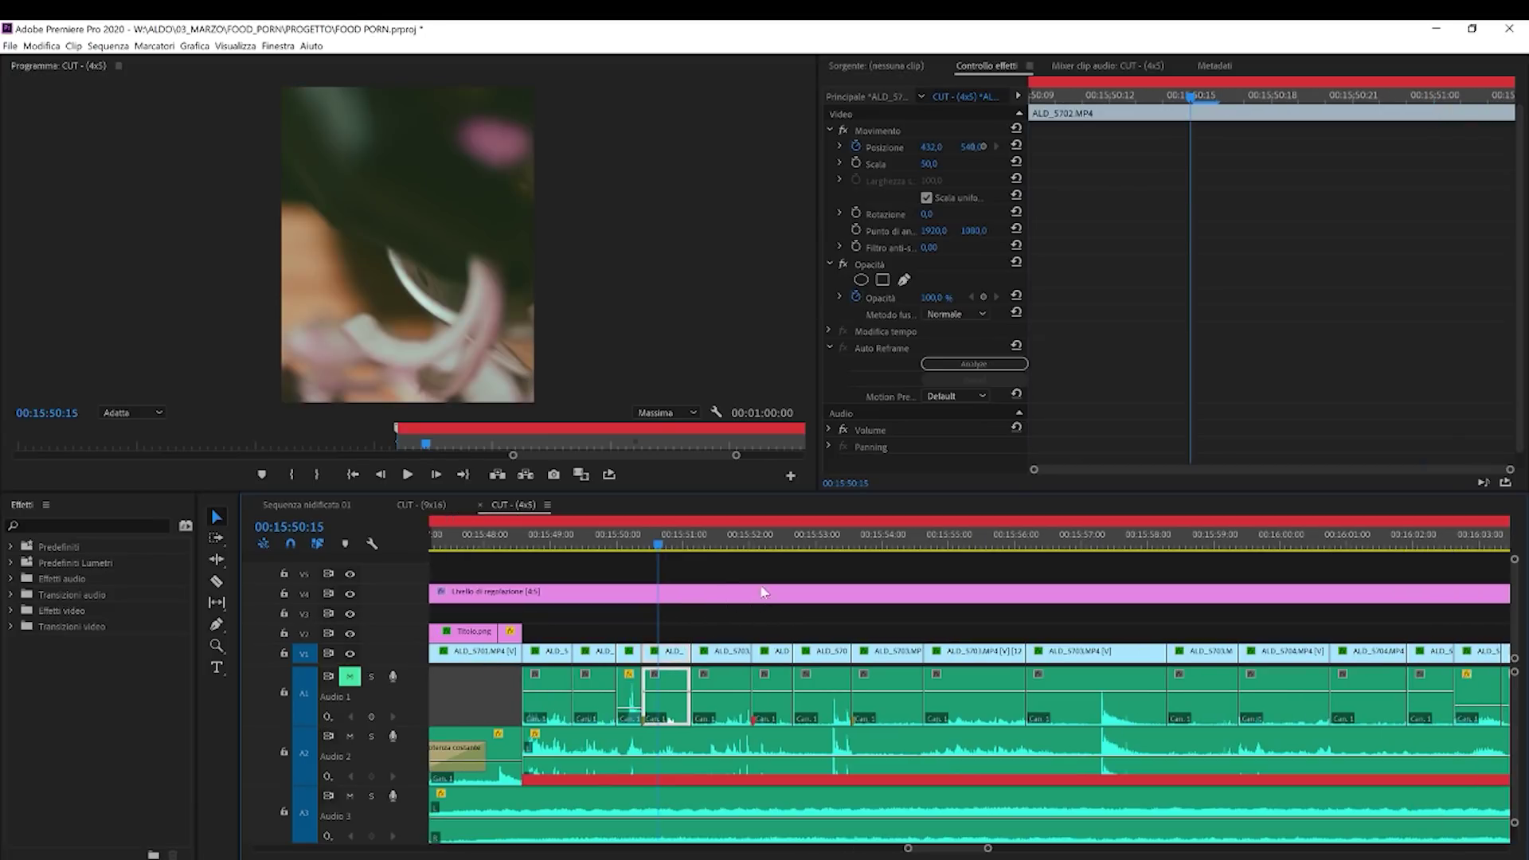
Scrub past the onion clips and play the ALD_5703.MP4 shot of the bottle and tomatoes, replaying it from its start.
{"action": "left_click_drag", "start_coordinate": [707, 545], "coordinate": [873, 556]}
{"action": "key", "text": "space"}
{"action": "scroll", "coordinate": [900, 682], "scroll_direction": "down", "scroll_amount": 1}
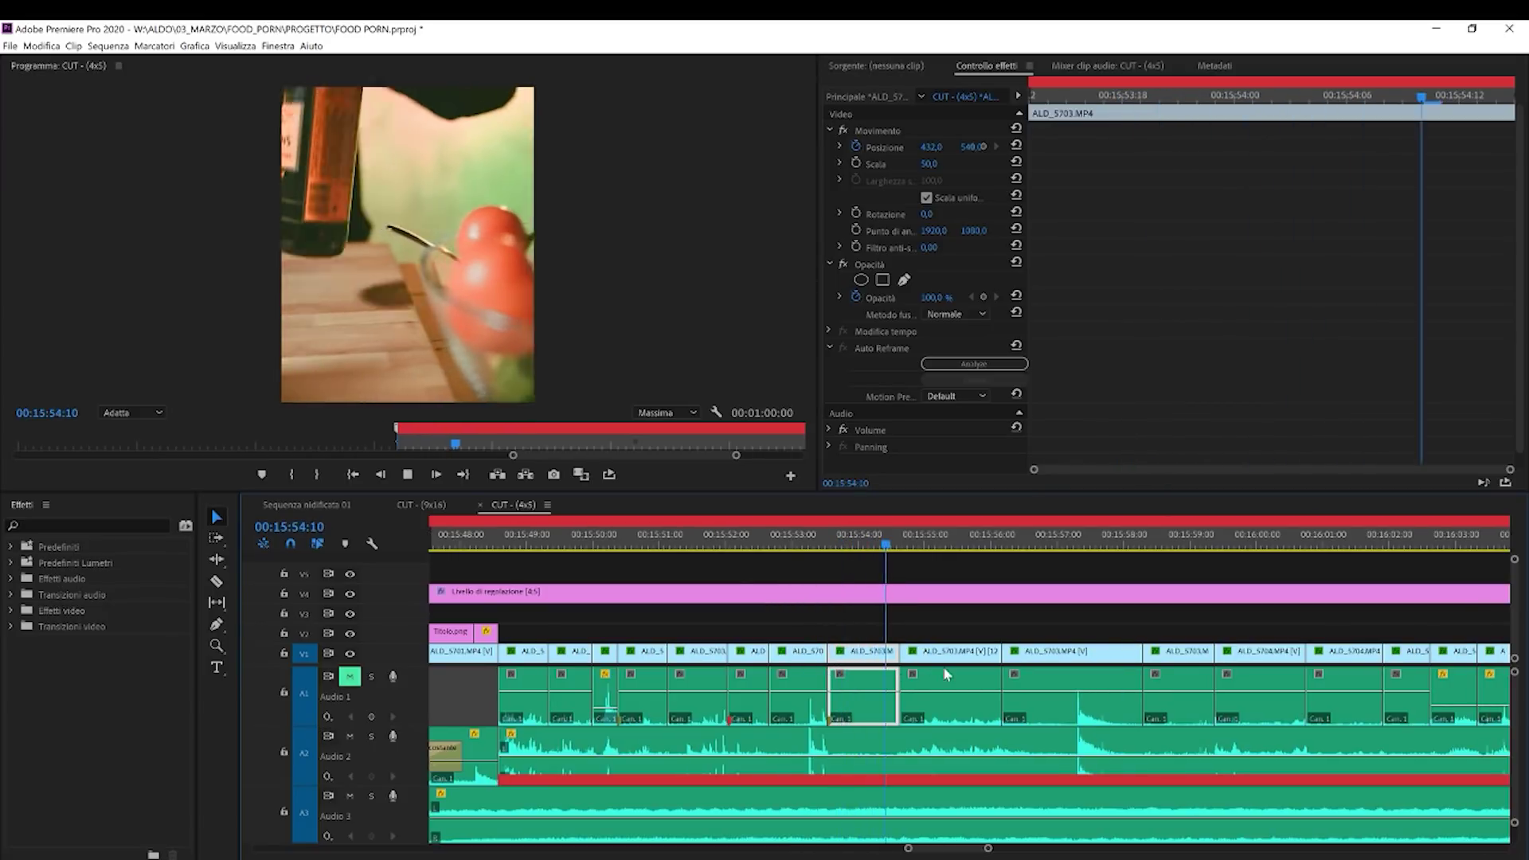
{"action": "left_click", "coordinate": [828, 546]}
{"action": "key", "text": "space"}
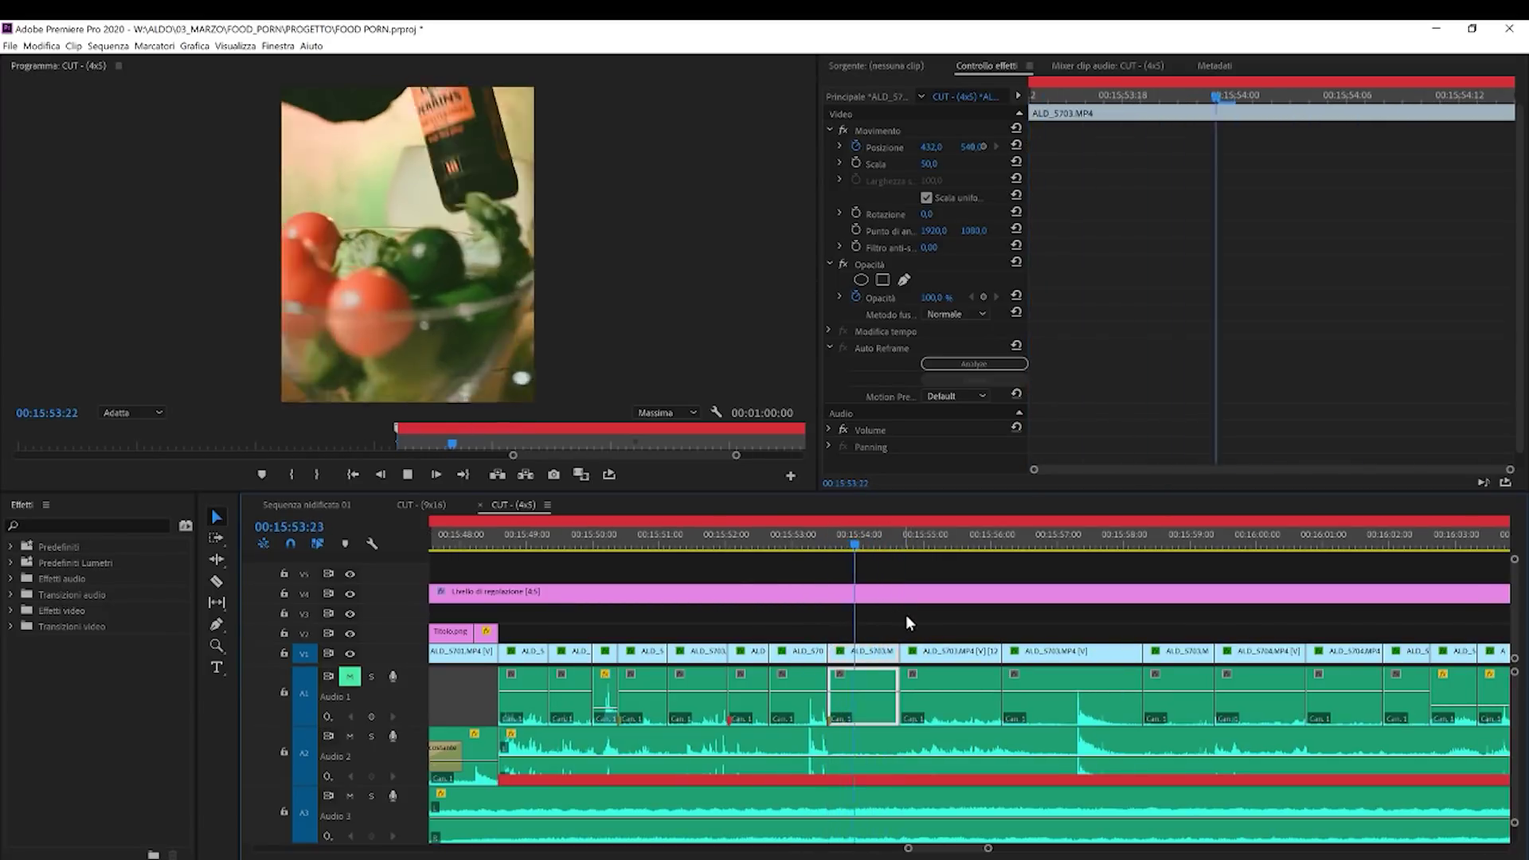
Play the close-up bottle clip, and replay the passage from just before the tomato shot.
{"action": "left_click", "coordinate": [908, 547]}
{"action": "key", "text": "space"}
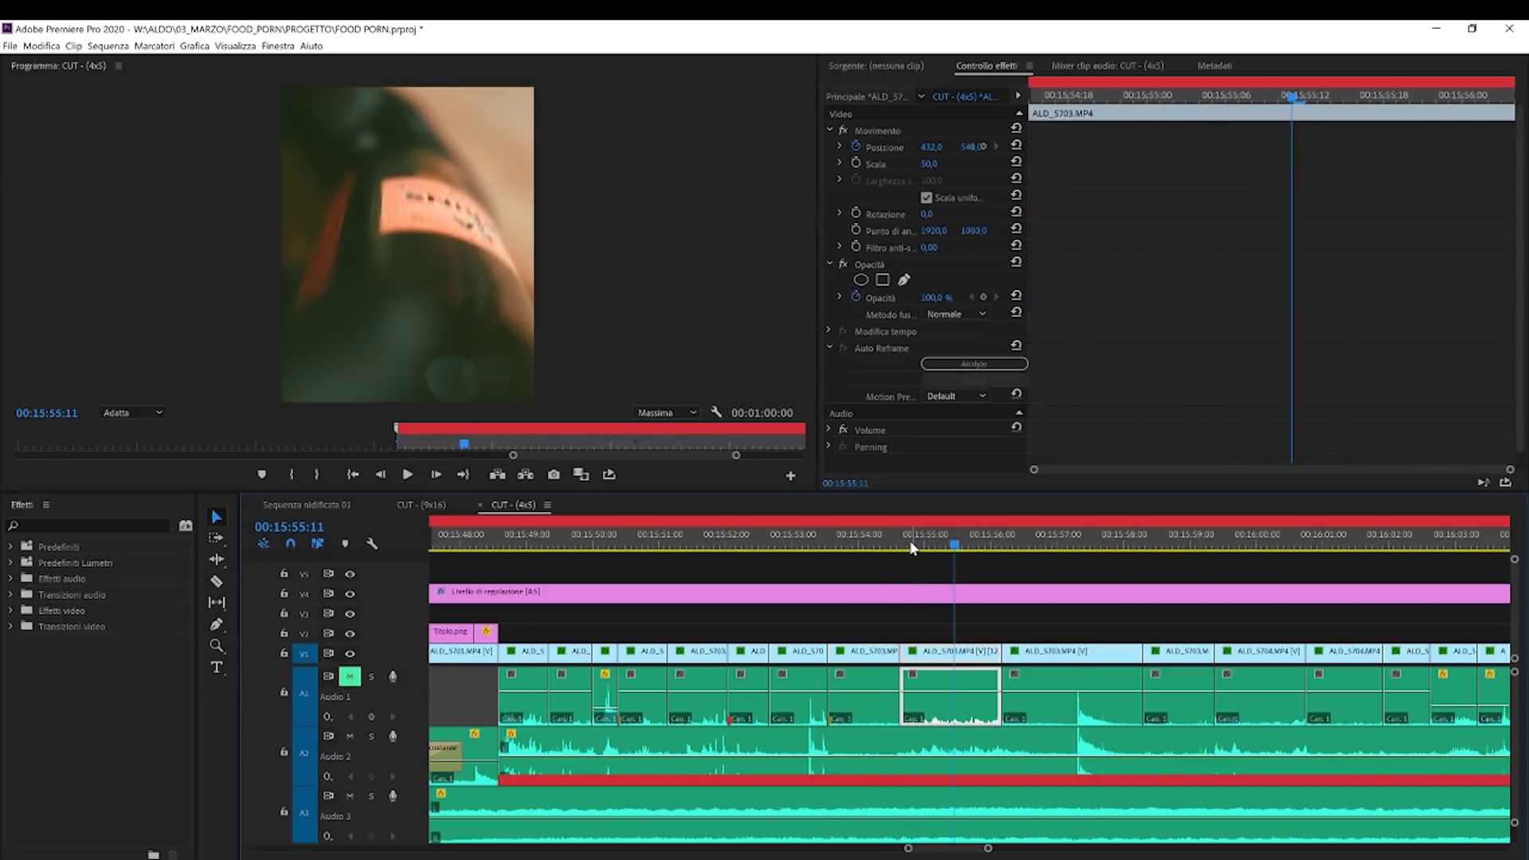
{"action": "left_click", "coordinate": [826, 542]}
{"action": "key", "text": "space"}
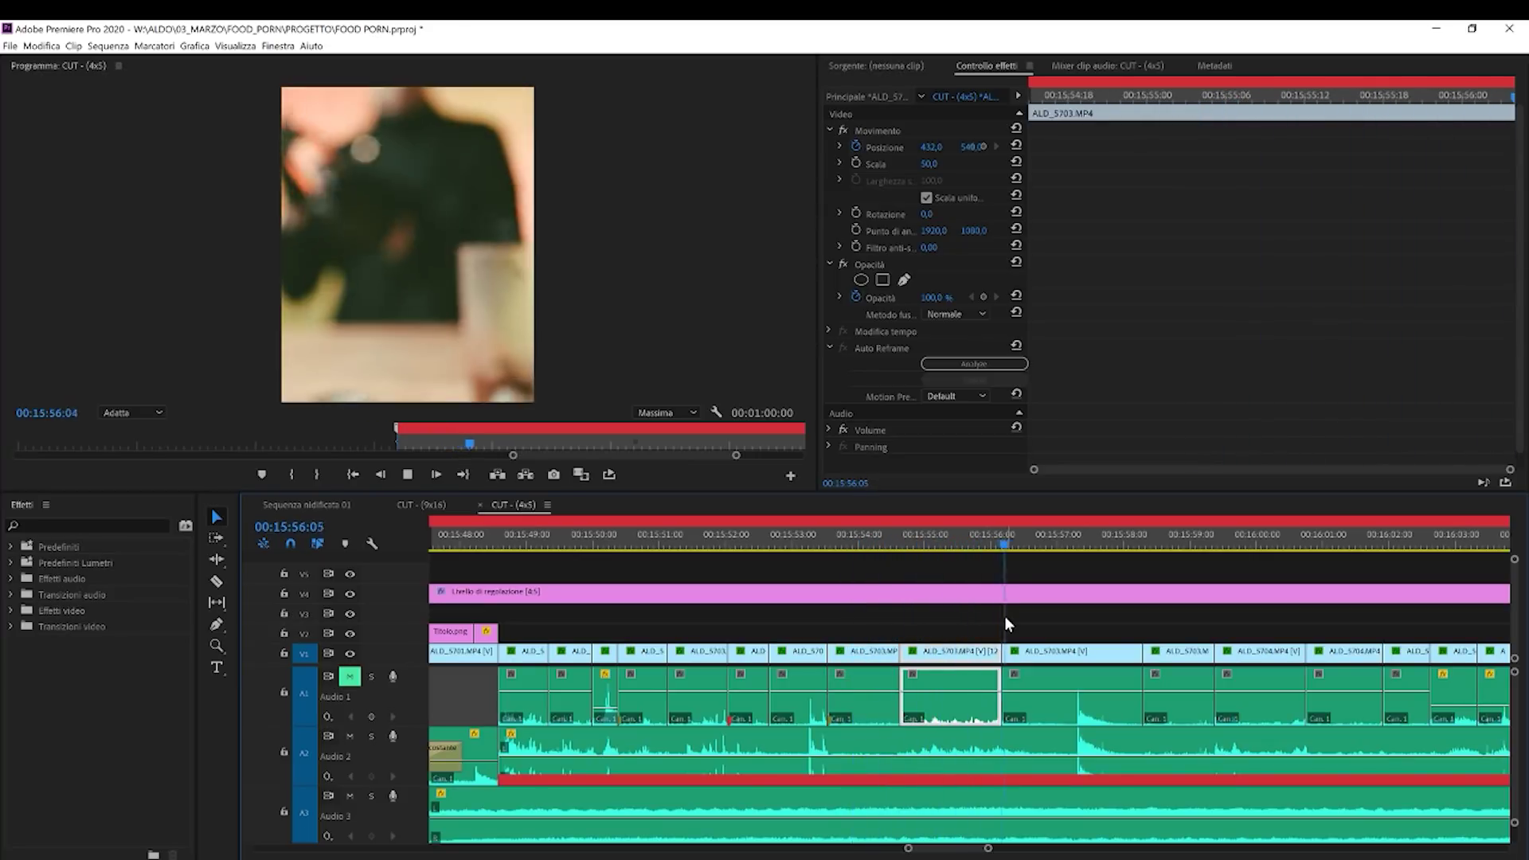
Replay from the middle of the close-up bottle clip into the following shot of the upright bottle, and stop there.
{"action": "left_click", "coordinate": [950, 545]}
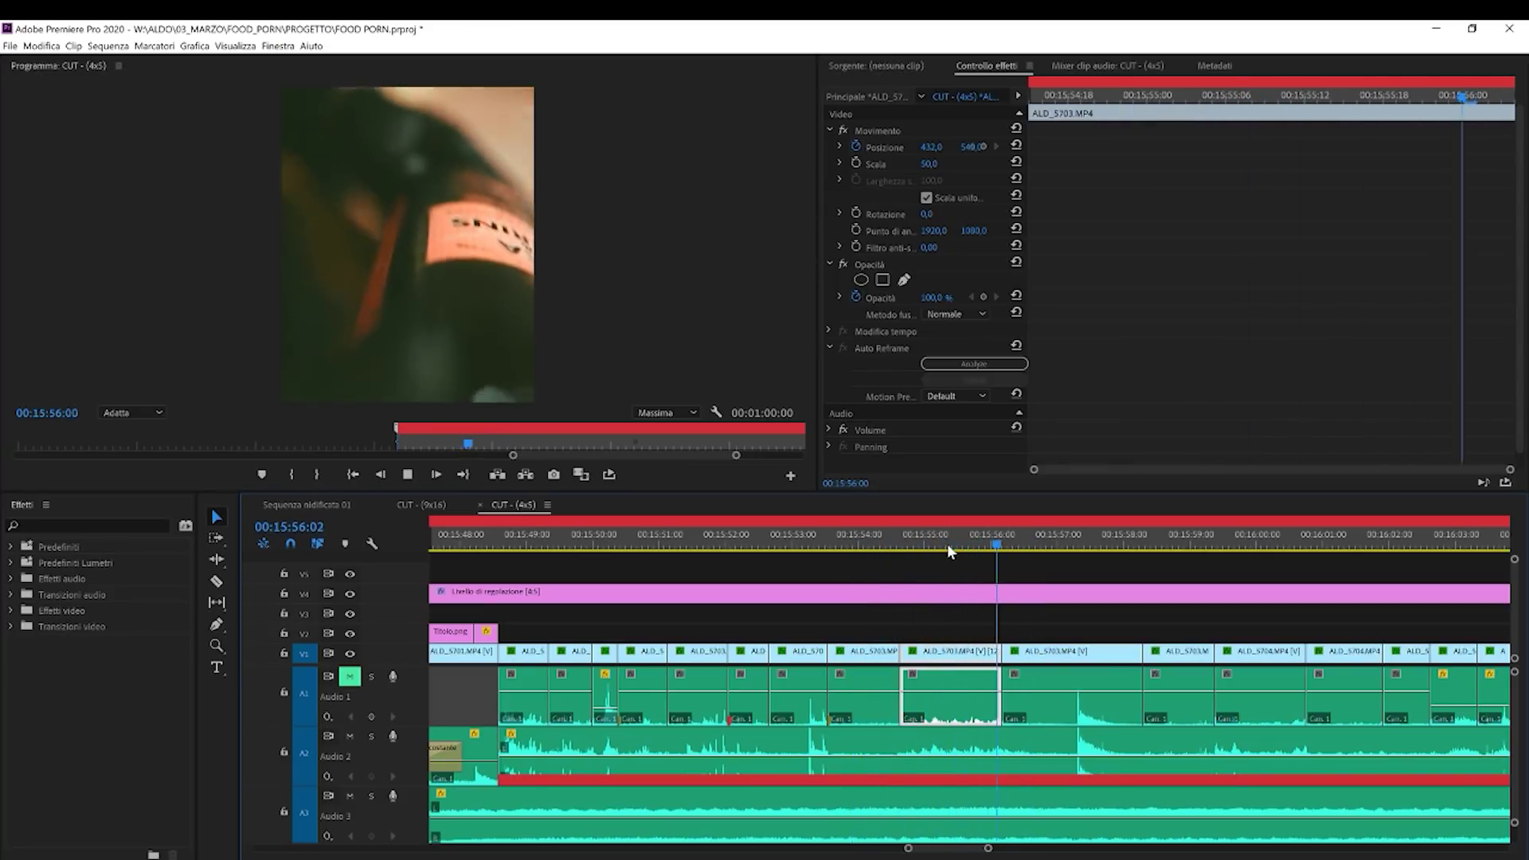
{"action": "key", "text": "space"}
{"action": "key", "text": "space"}
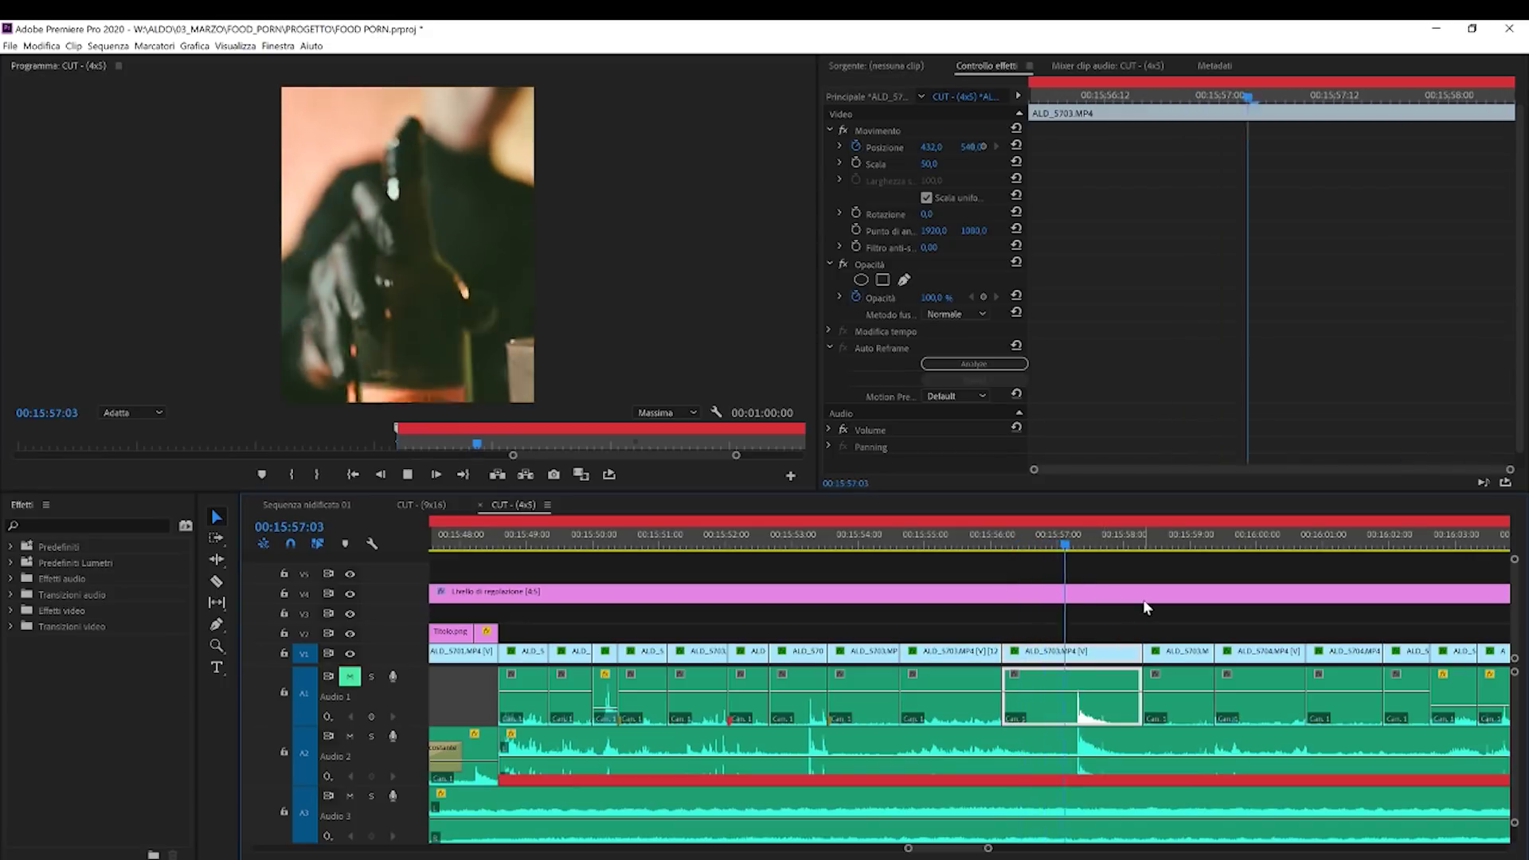
{"action": "key", "text": "space"}
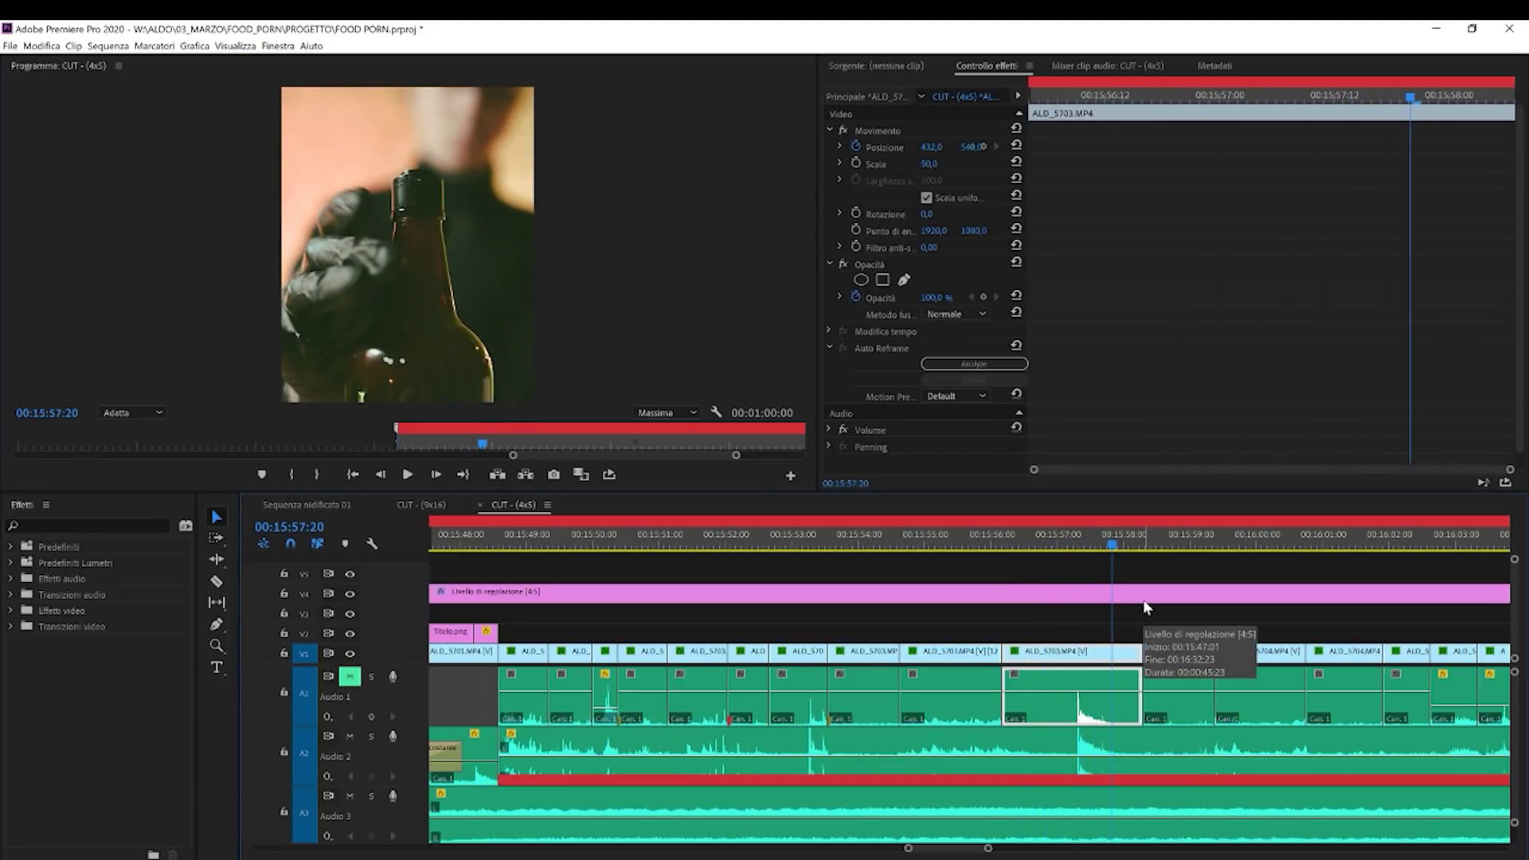
Play on from the upright bottle shot into the cheese-grating shot, and stop there.
{"action": "scroll", "coordinate": [1146, 609], "scroll_direction": "down", "scroll_amount": 2}
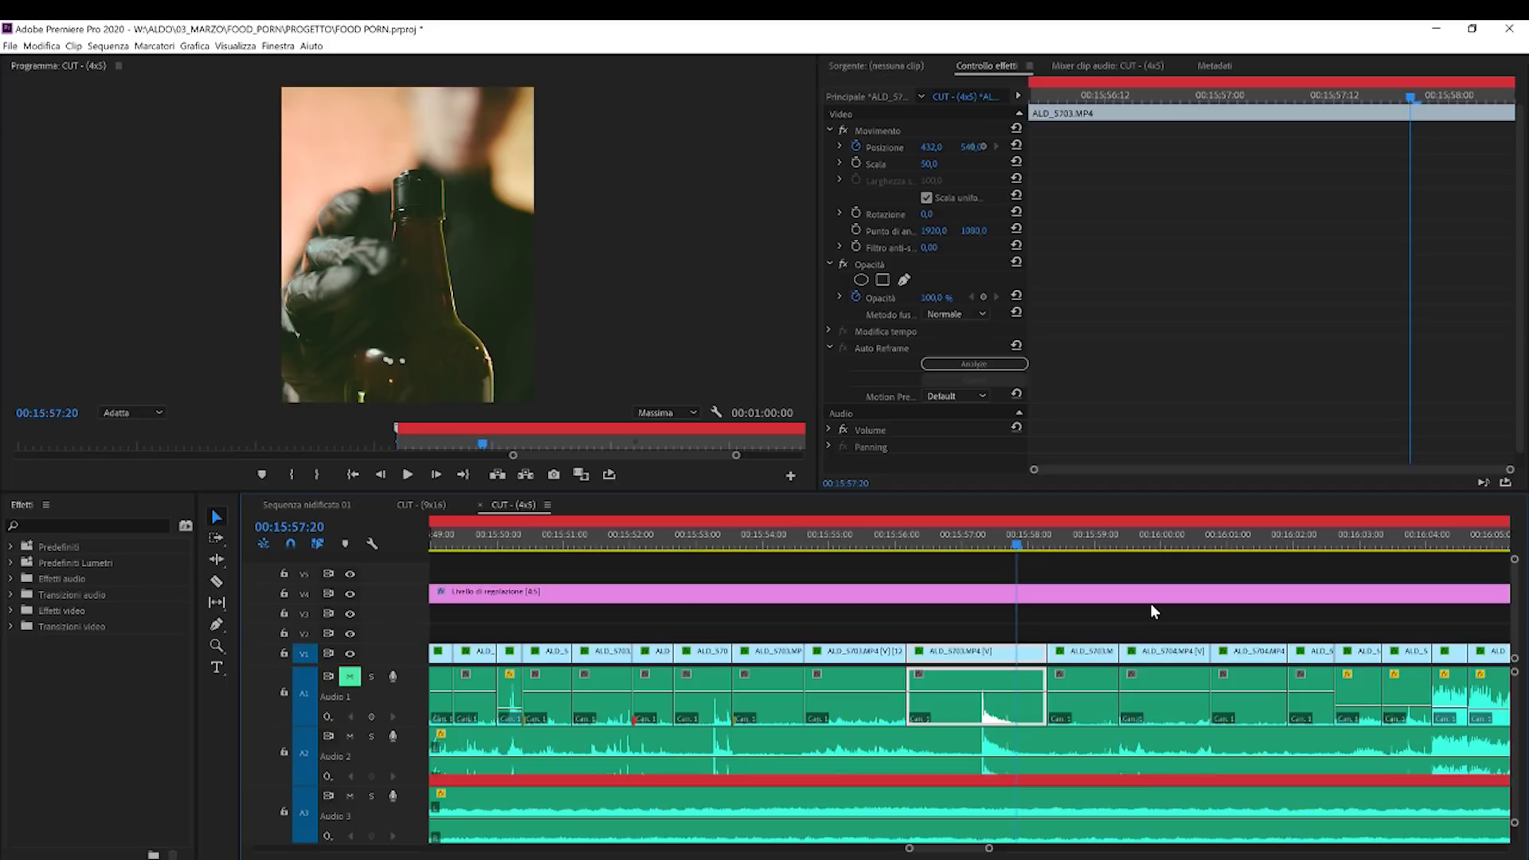
{"action": "key", "text": "space"}
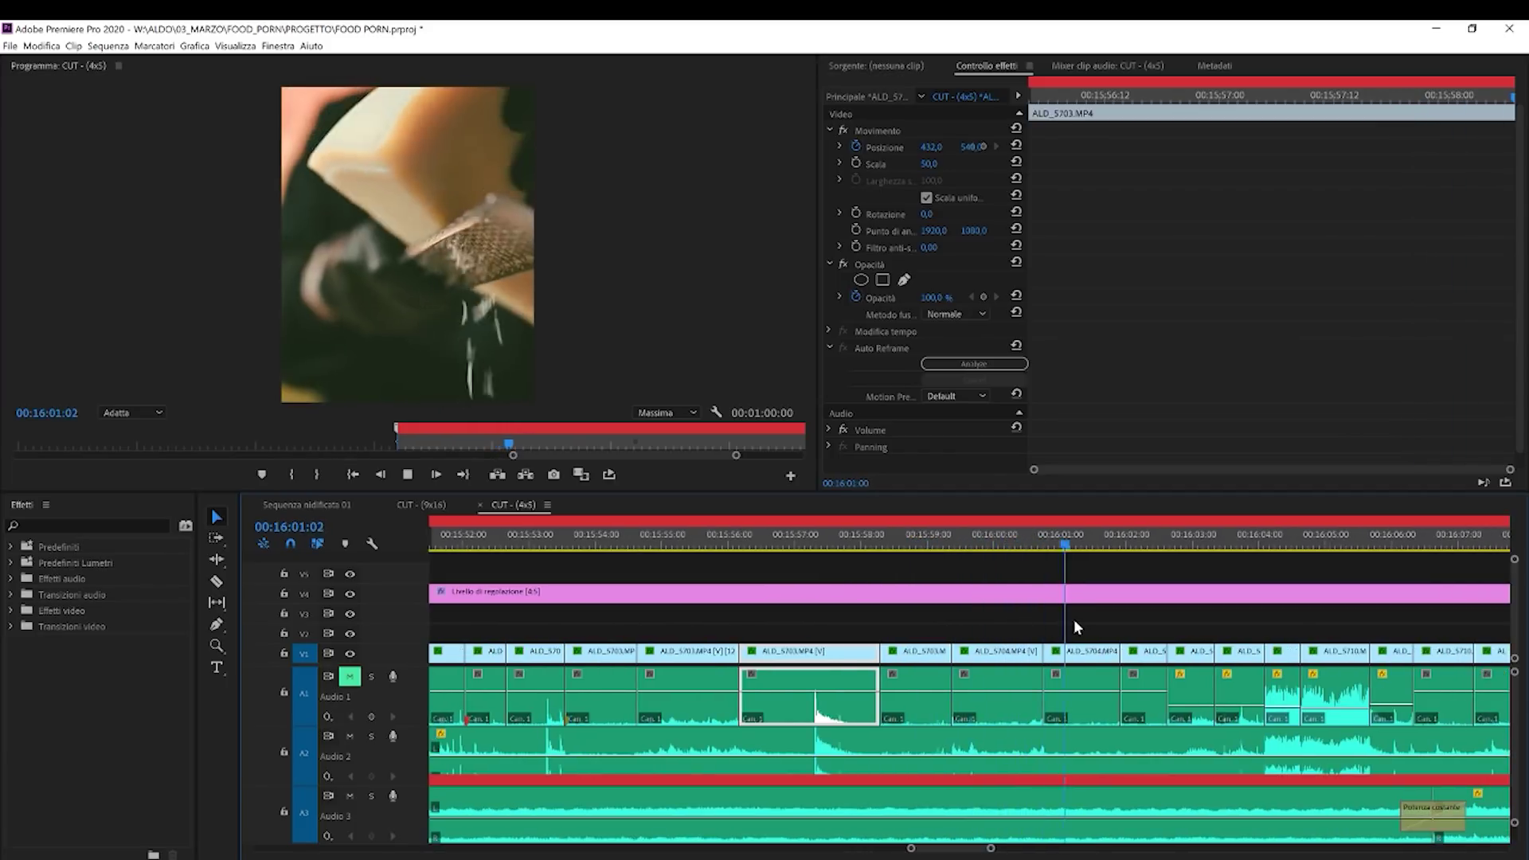
{"action": "scroll", "coordinate": [1098, 620], "scroll_direction": "down", "scroll_amount": 1}
{"action": "key", "text": "space"}
{"action": "scroll", "coordinate": [1119, 644], "scroll_direction": "up", "scroll_amount": 3}
Return to 00:15:55:14 and scrub forward through the following cuts to the ALD_5710.MP4 shot at 00:16:04:19.
{"action": "left_click", "coordinate": [727, 546]}
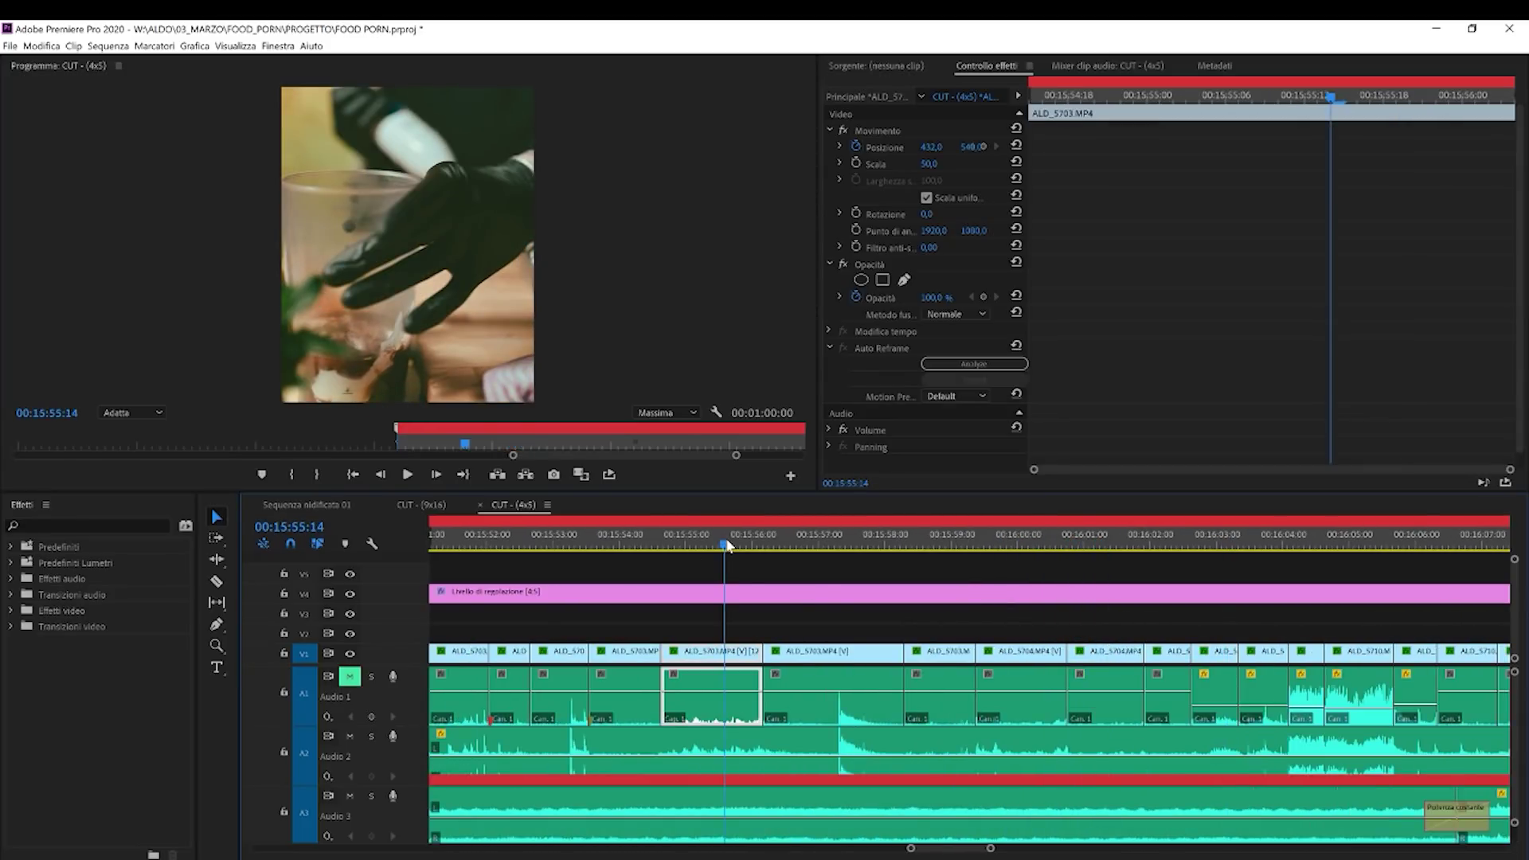
{"action": "left_click_drag", "start_coordinate": [760, 544], "coordinate": [841, 557]}
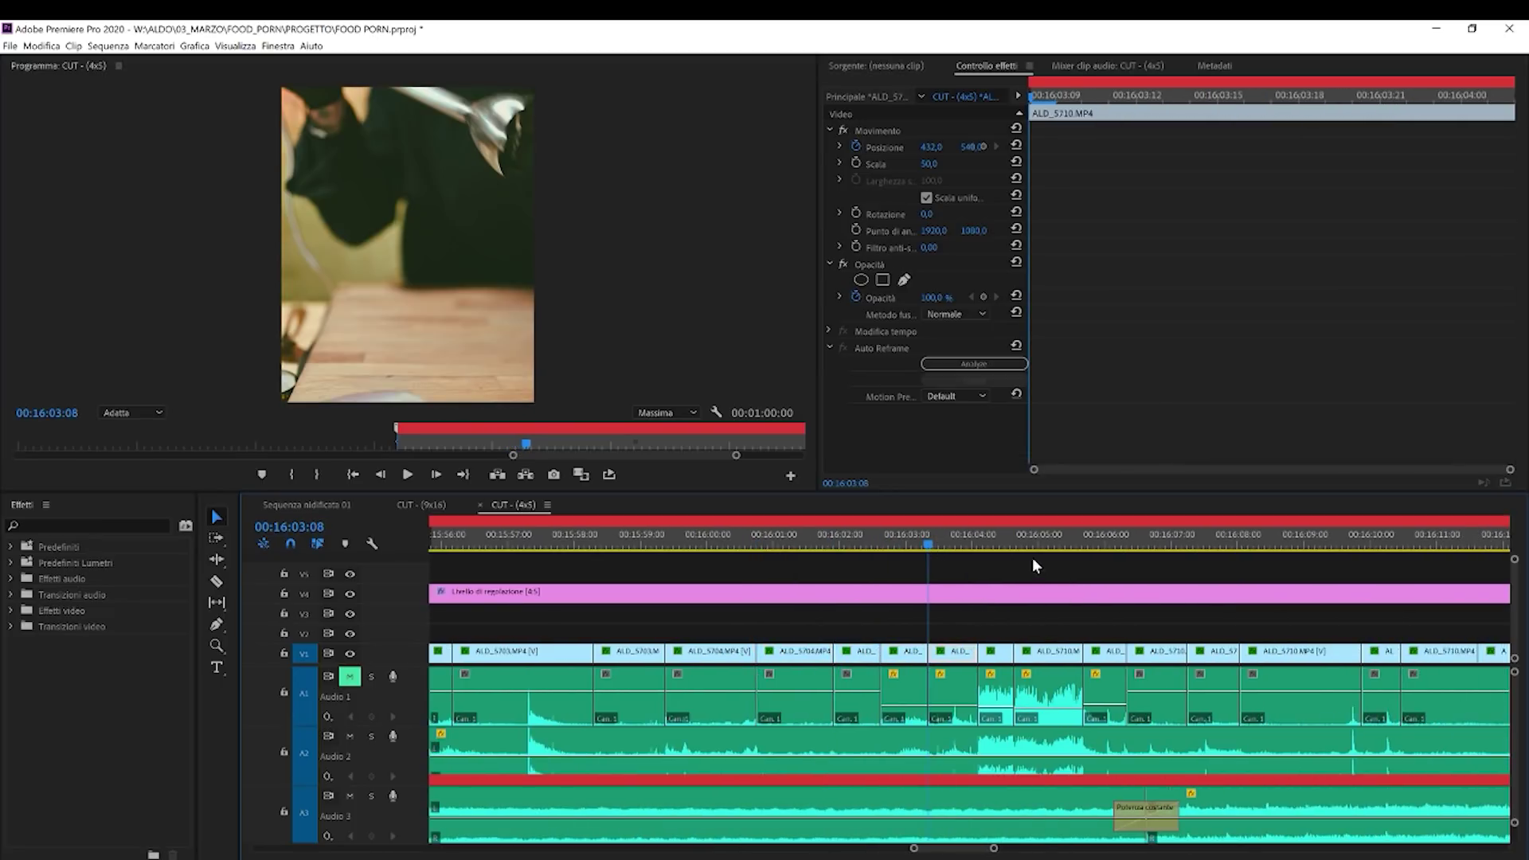
{"action": "left_click_drag", "start_coordinate": [992, 534], "coordinate": [1034, 571]}
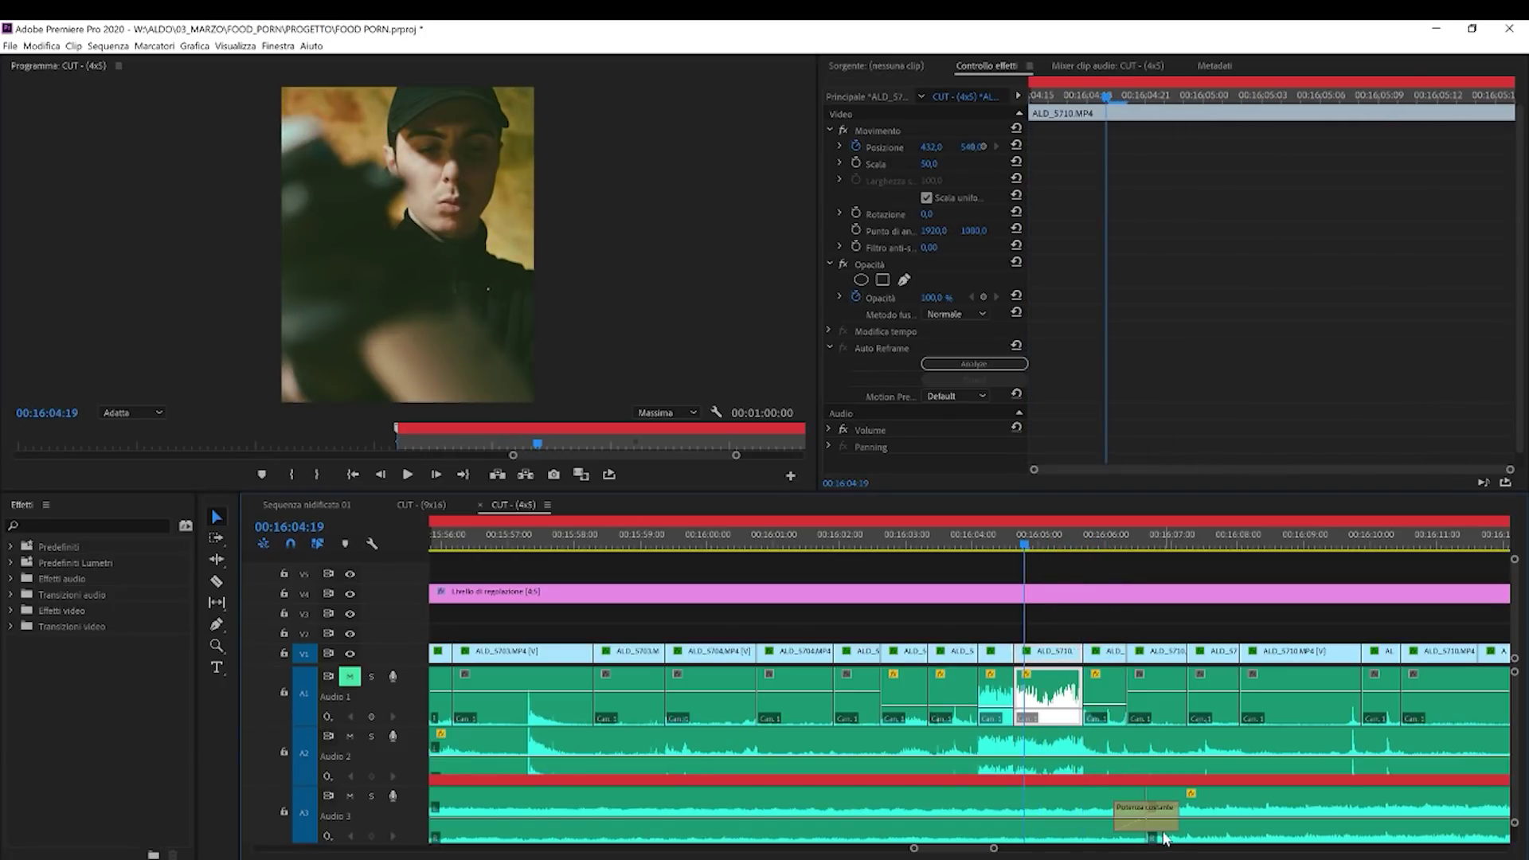
Duplicate the video of the ALD_5710.MP4 clip at 00:16:04:19 onto V3 and extend its end to a length of about 6 seconds.
{"action": "left_click_drag", "start_coordinate": [1039, 652], "coordinate": [1041, 615]}
{"action": "scroll", "coordinate": [1036, 625], "scroll_direction": "down", "scroll_amount": 2}
{"action": "left_click_drag", "start_coordinate": [951, 612], "coordinate": [1275, 614]}
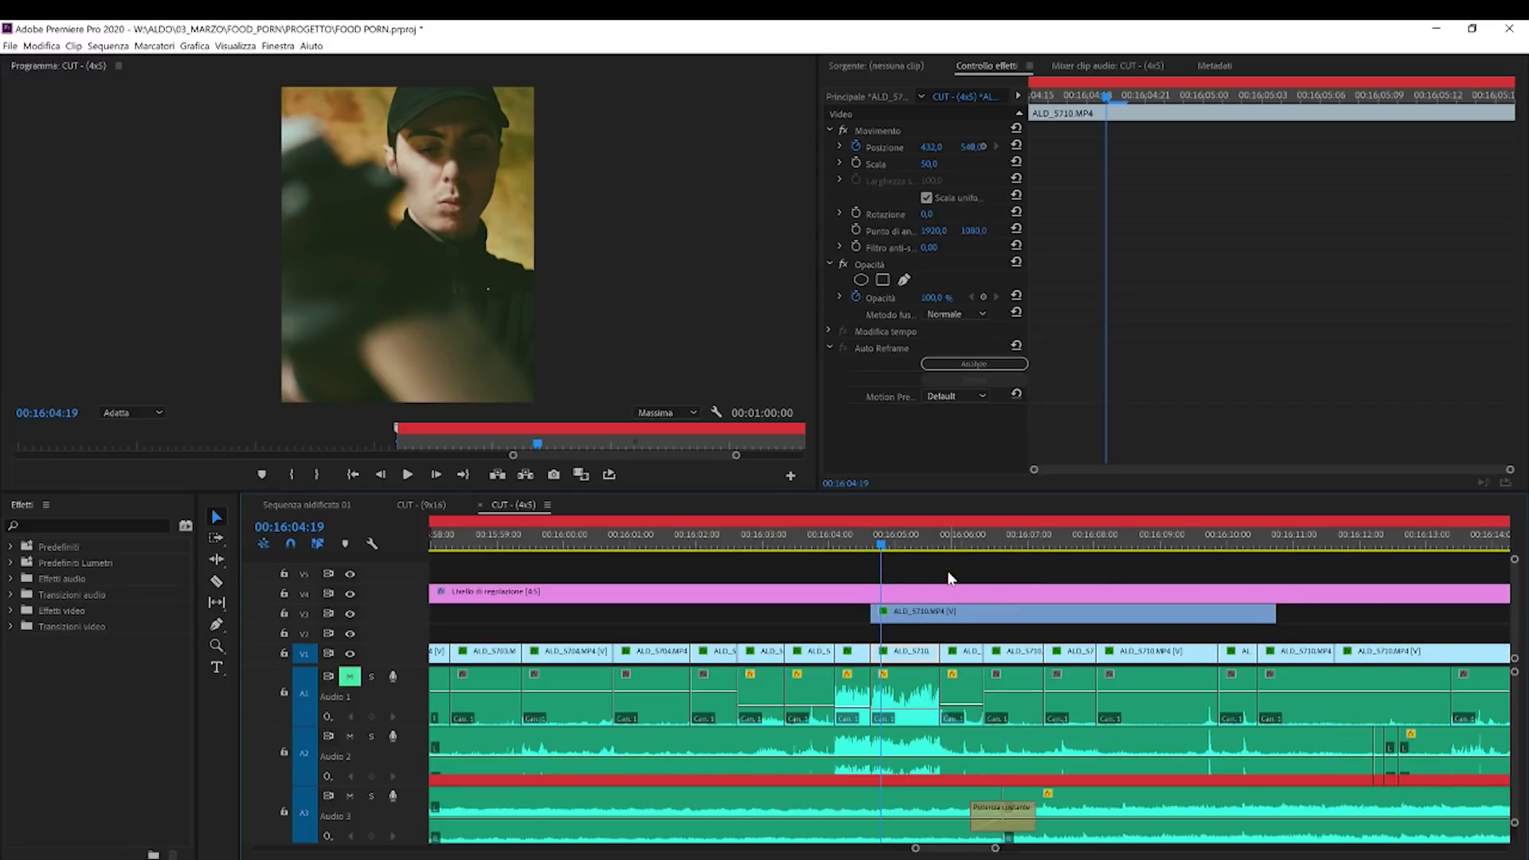
Go back to the start of the extended ALD_5710.MP4 copy on V3 at 00:16:04:15, and delete the copy.
{"action": "mouse_move", "coordinate": [881, 546]}
{"action": "left_mouse_down"}
{"action": "mouse_move", "coordinate": [1103, 548]}
{"action": "mouse_move", "coordinate": [870, 550]}
{"action": "left_mouse_up"}
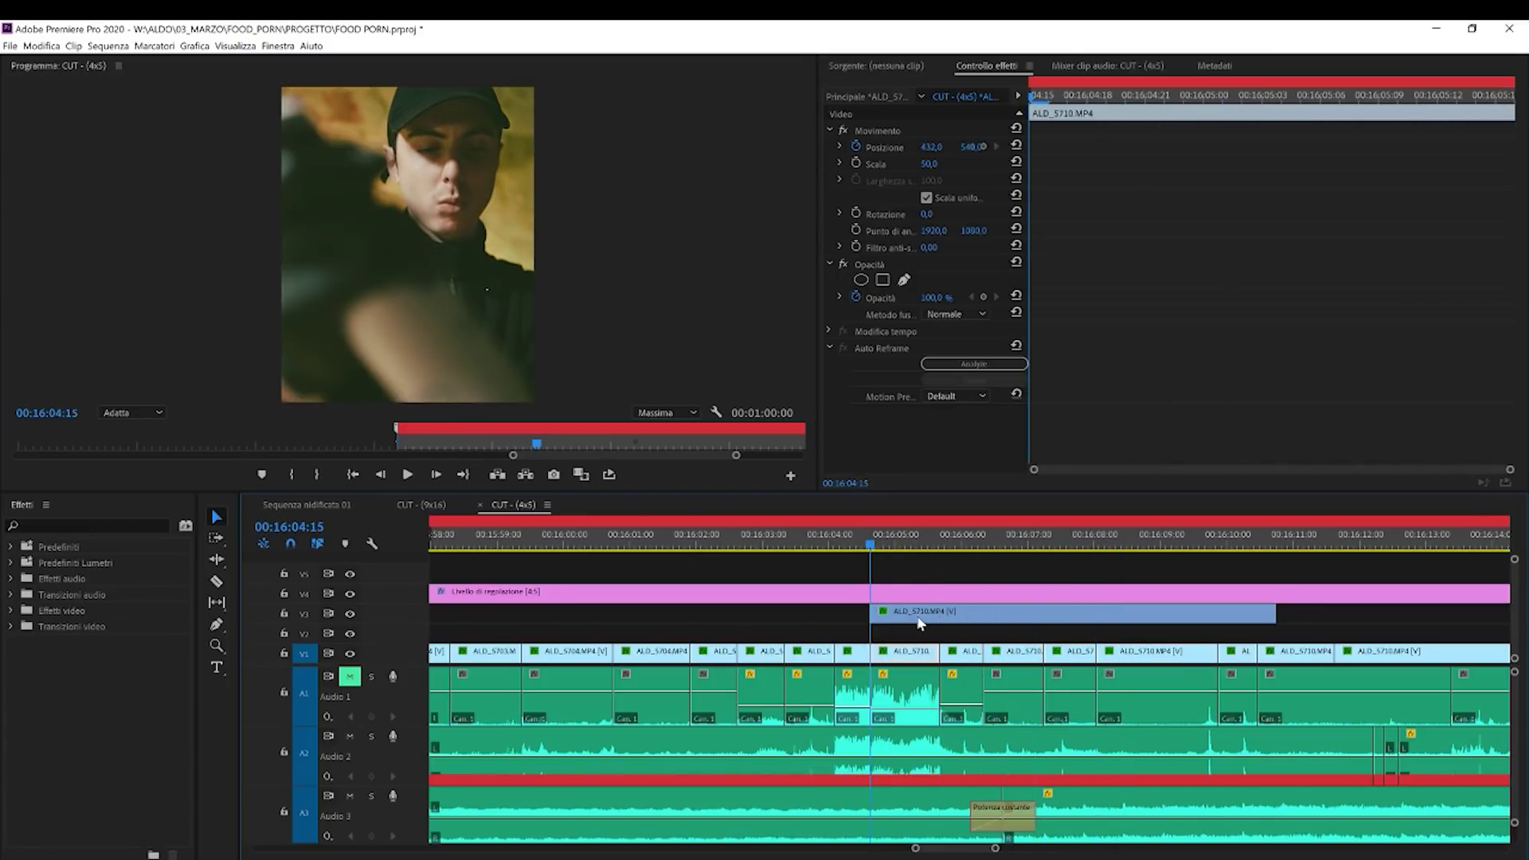
{"action": "left_click", "coordinate": [920, 621]}
{"action": "left_click", "coordinate": [917, 634]}
{"action": "left_click", "coordinate": [906, 615]}
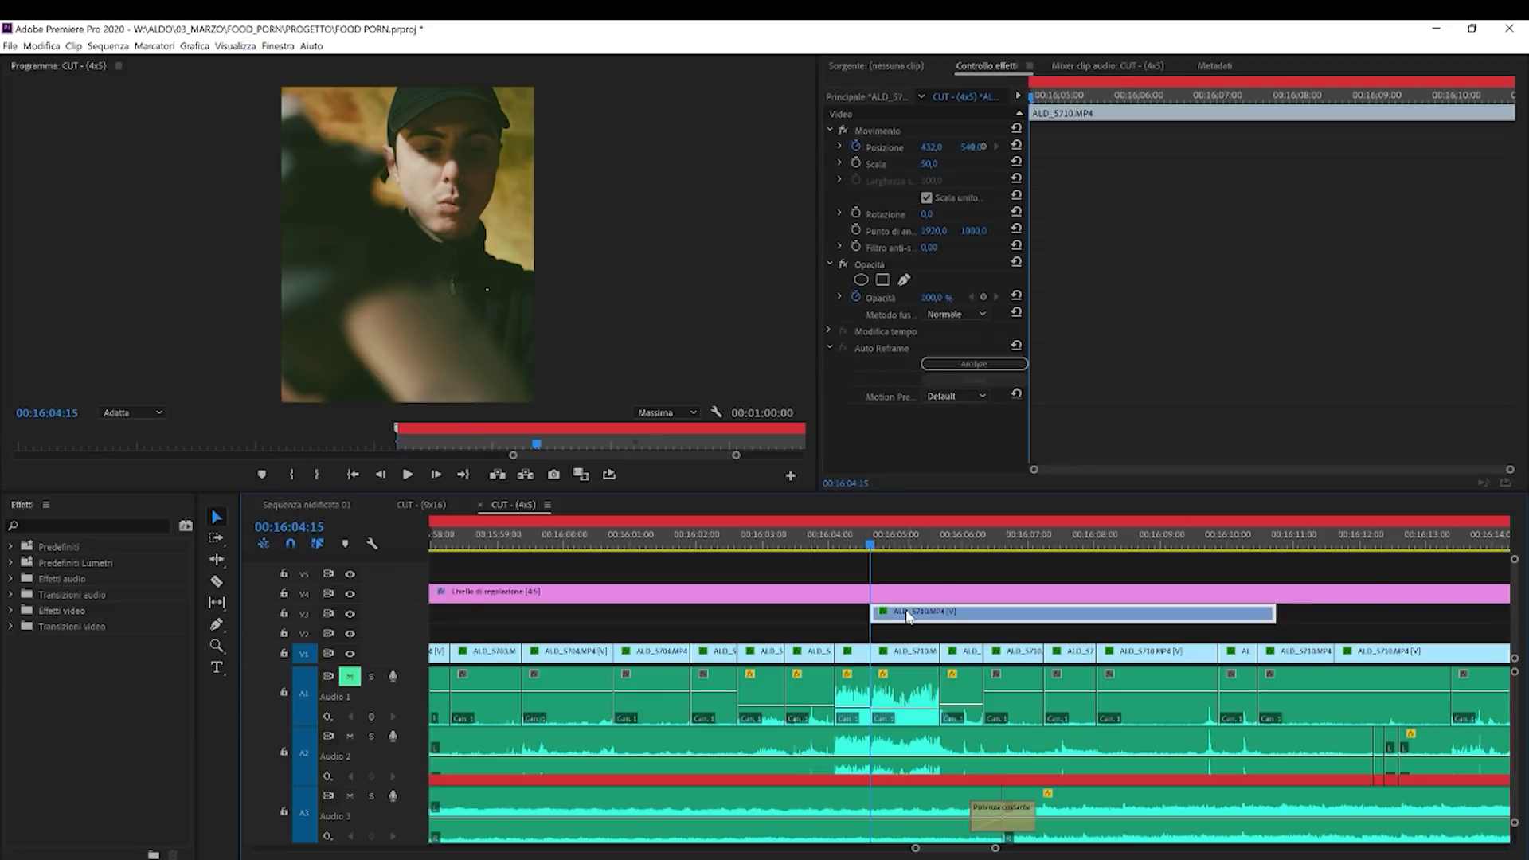
{"action": "key", "text": "Delete"}
Preview the ALD_5710.MP4 cuts around 00:16:06:07 and play on through the tomato shots, stopping at 00:16:11:04.
{"action": "scroll", "coordinate": [908, 590], "scroll_direction": "down", "scroll_amount": 2}
{"action": "left_click", "coordinate": [828, 538]}
{"action": "key", "text": "space"}
{"action": "key", "text": "space"}
{"action": "left_click_drag", "start_coordinate": [820, 540], "coordinate": [862, 558]}
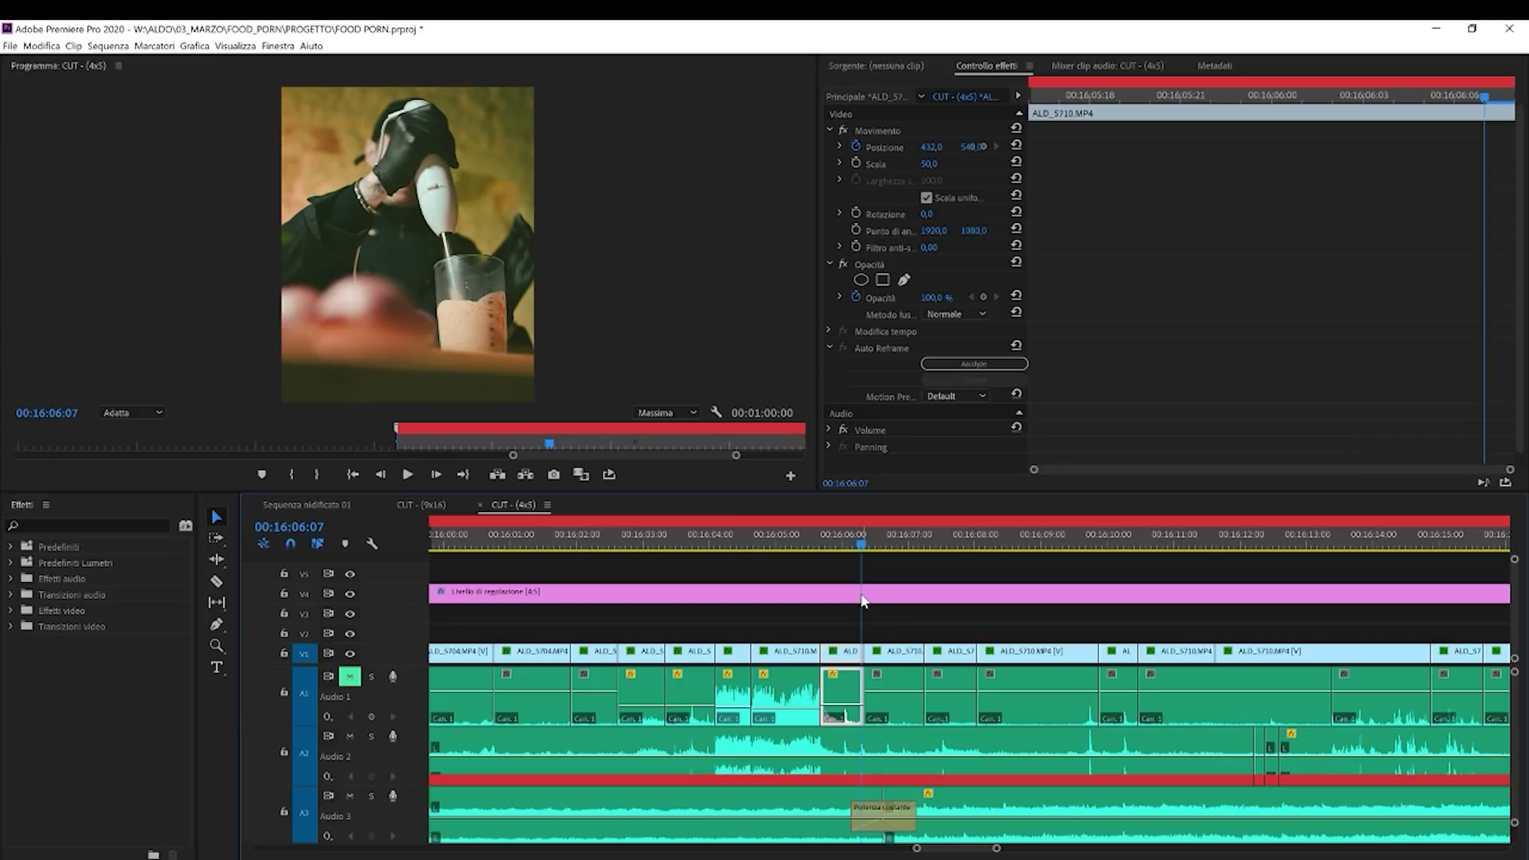
{"action": "key", "text": "space"}
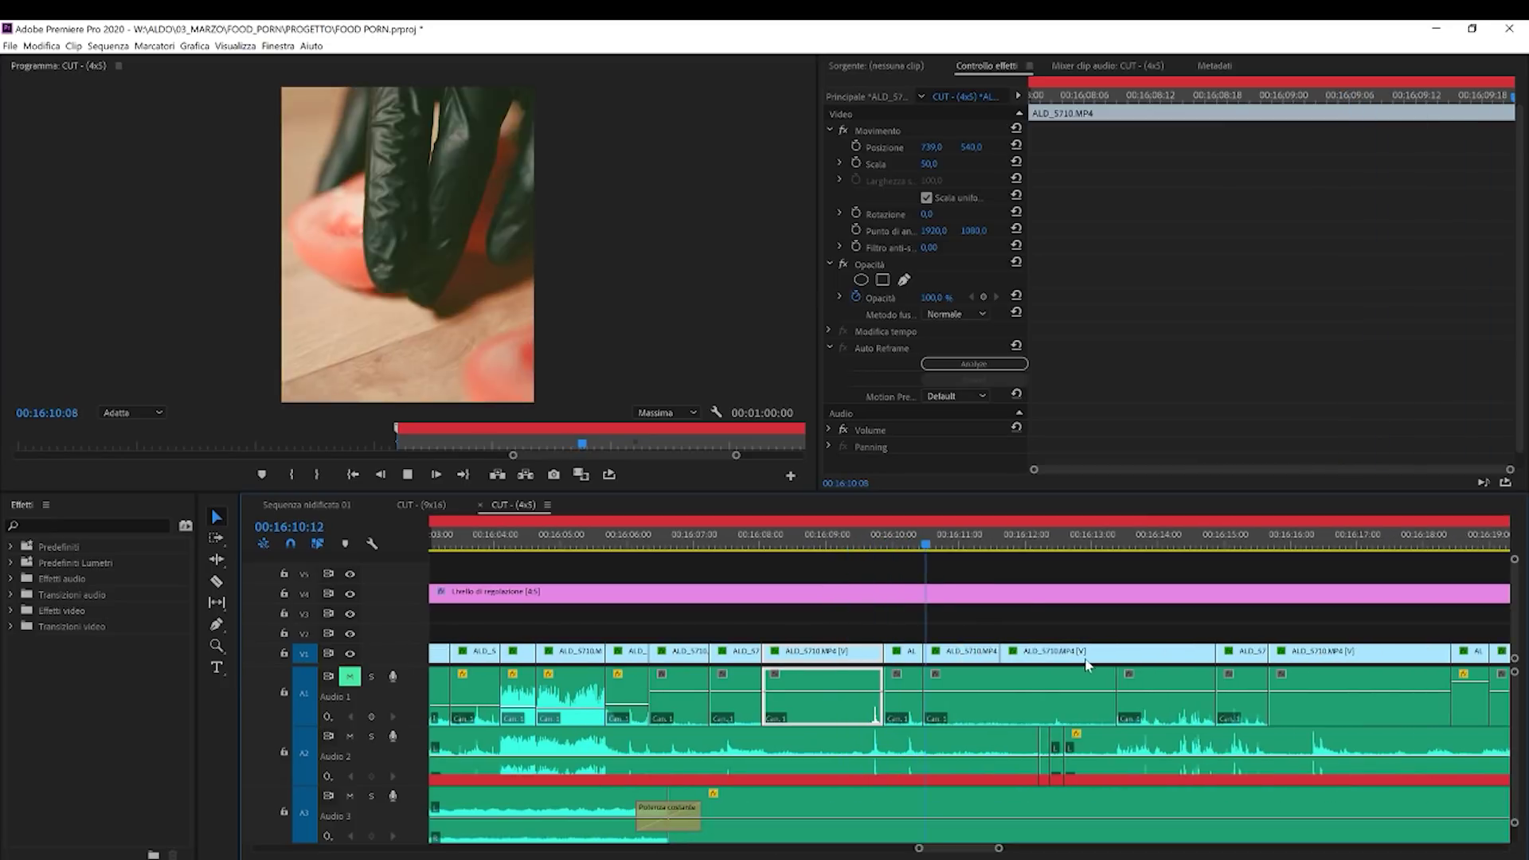
{"action": "key", "text": "space"}
Copy the video of the oil-bottle clip at 00:16:16:18 into the empty V1 area after ALD_5717.MP4, and extend its end.
{"action": "left_click_drag", "start_coordinate": [1001, 851], "coordinate": [1033, 849]}
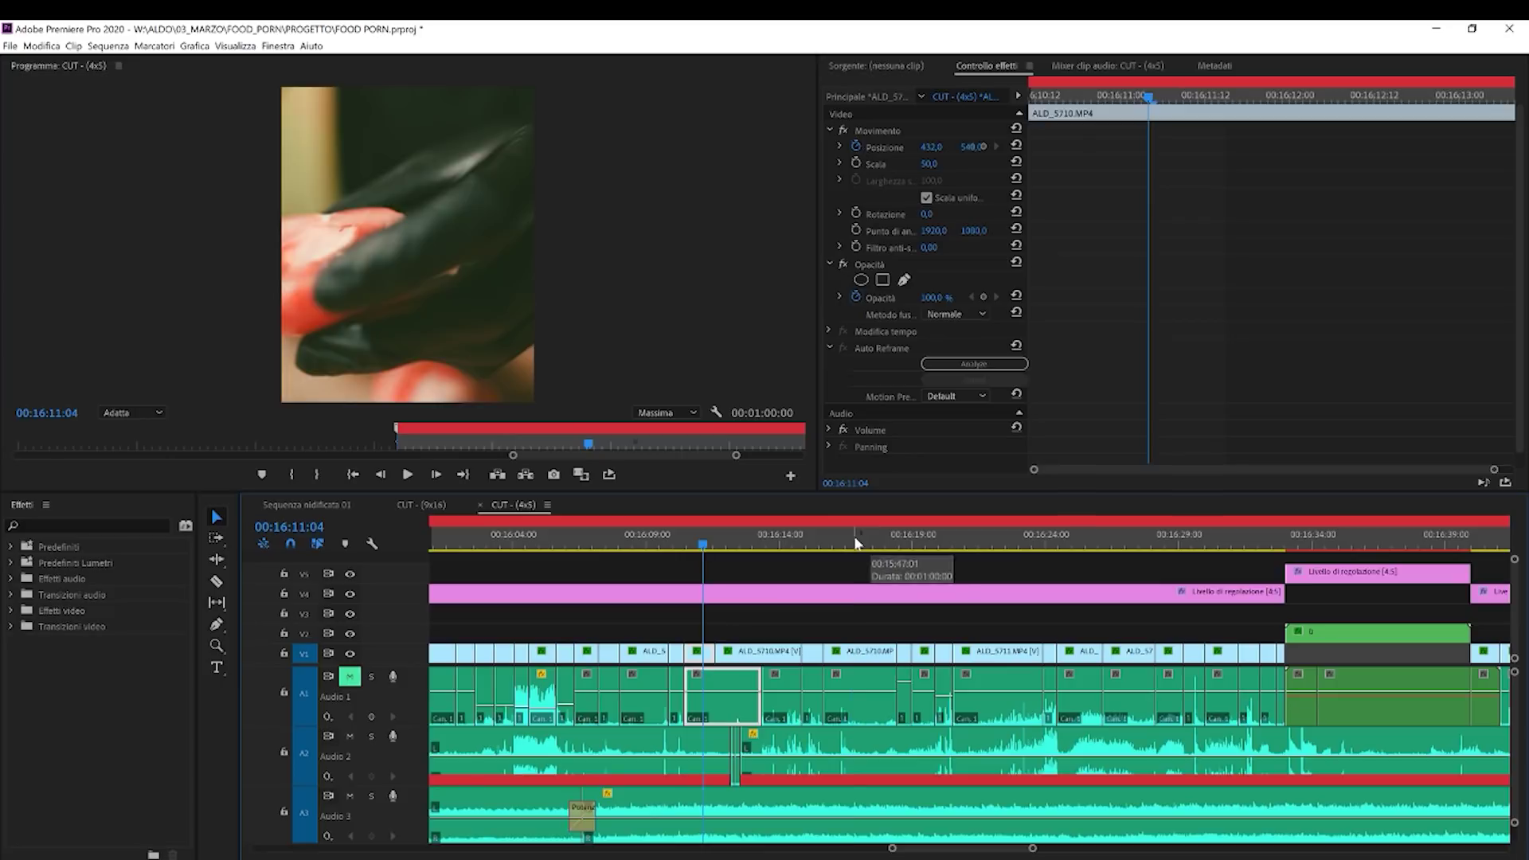
{"action": "left_click", "coordinate": [855, 544]}
{"action": "left_click", "coordinate": [874, 633]}
{"action": "left_click", "coordinate": [874, 650], "text": "alt"}
{"action": "left_click_drag", "start_coordinate": [1035, 849], "coordinate": [1126, 847]}
{"action": "scroll", "coordinate": [1169, 683], "scroll_direction": "down", "scroll_amount": 8}
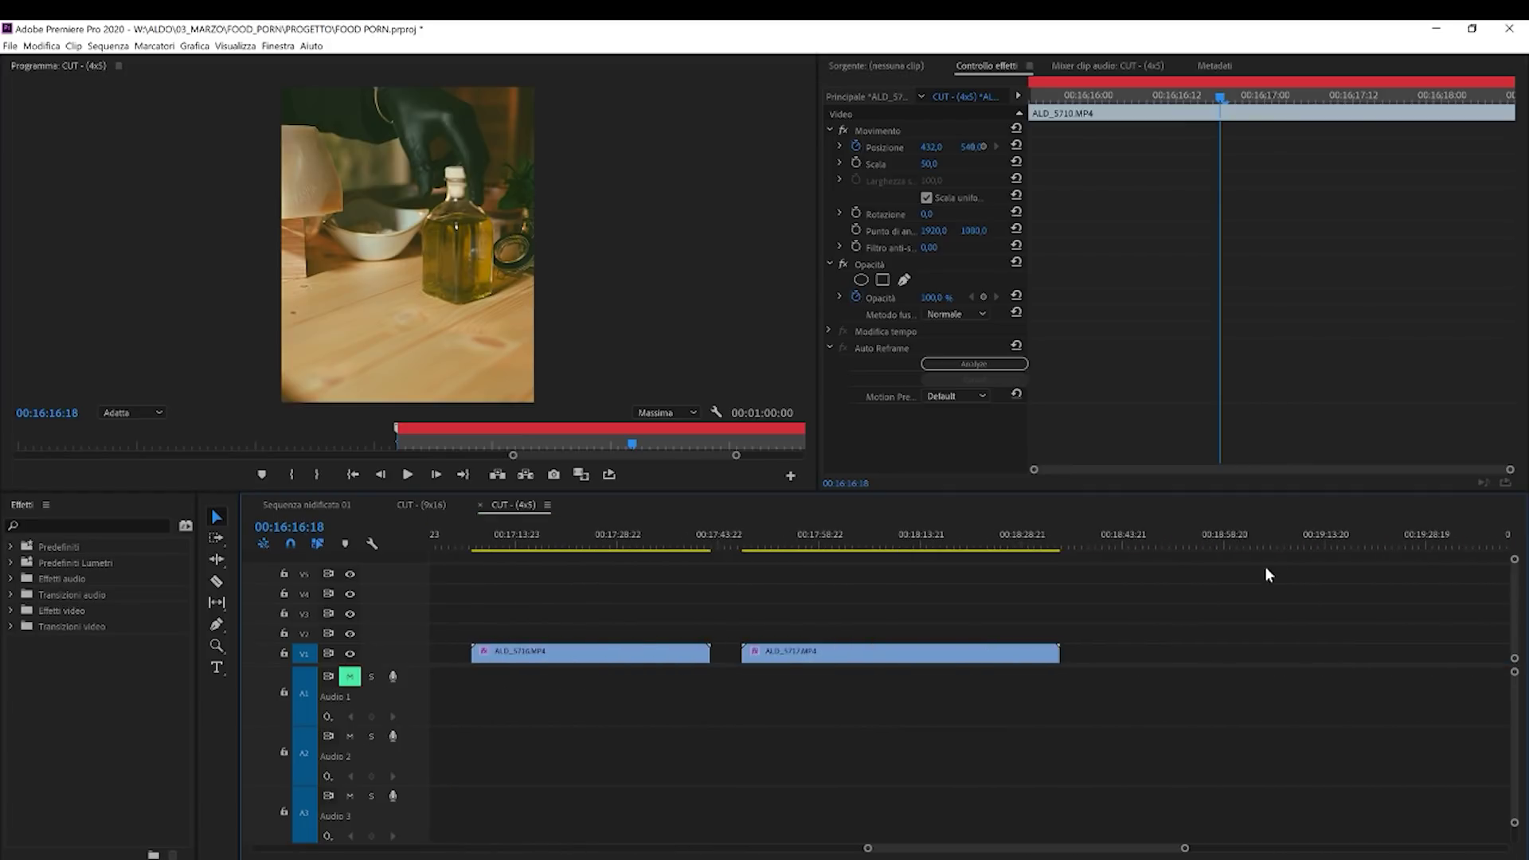
{"action": "left_click", "coordinate": [1289, 546]}
{"action": "key", "text": "ctrl+v"}
{"action": "scroll", "coordinate": [1252, 671], "scroll_direction": "down", "scroll_amount": 3}
{"action": "left_click_drag", "start_coordinate": [1160, 653], "coordinate": [1510, 655]}
{"action": "scroll", "coordinate": [1211, 653], "scroll_direction": "down", "scroll_amount": 7}
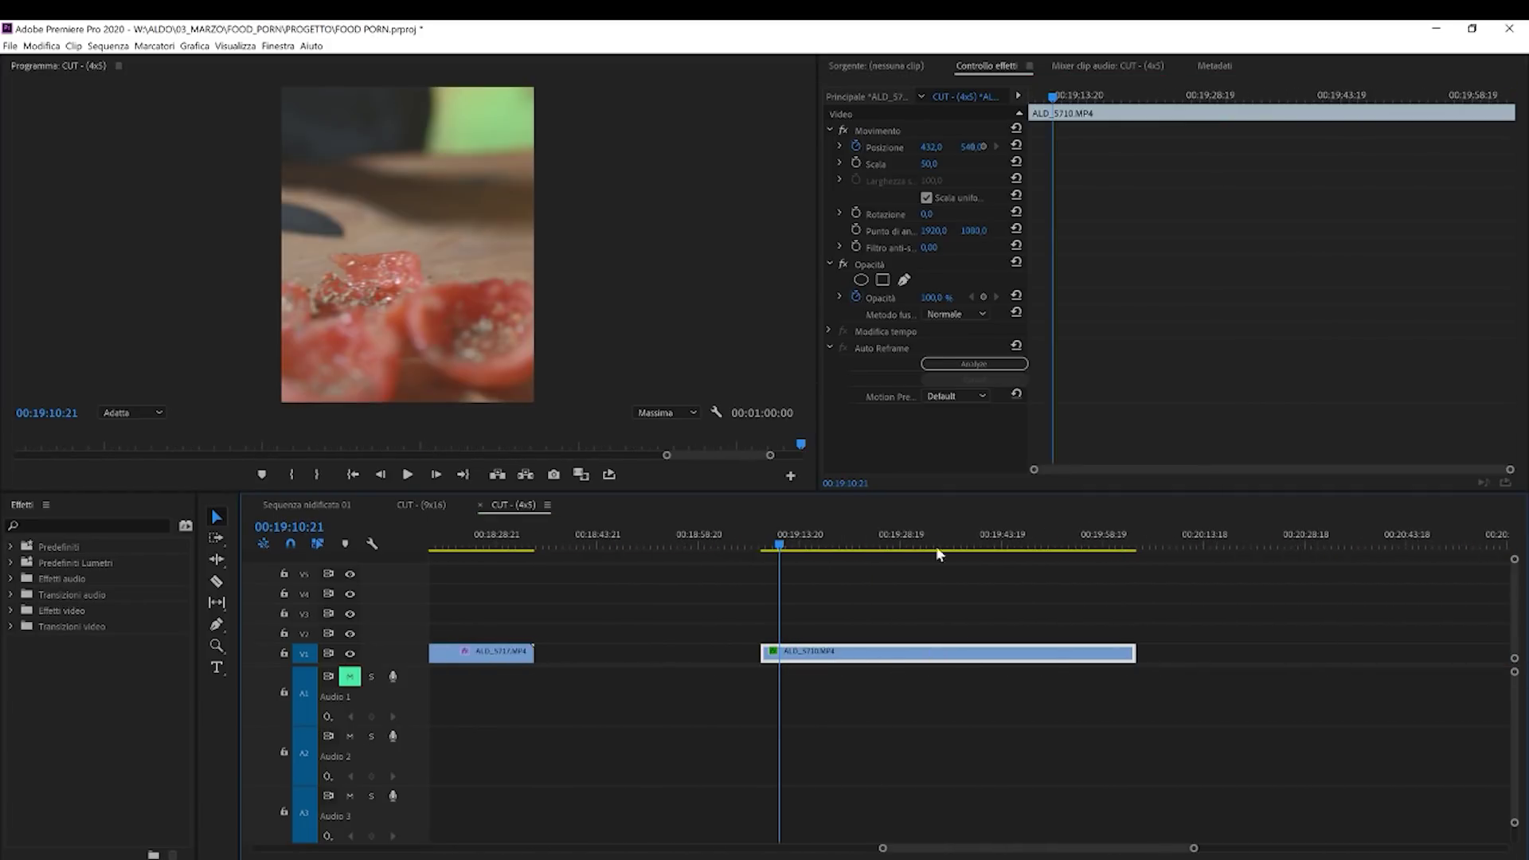
Scrub through the extended ALD_5710.MP4 copy, and extend its start back to the end of ALD_5717.MP4.
{"action": "left_click_drag", "start_coordinate": [790, 548], "coordinate": [924, 563]}
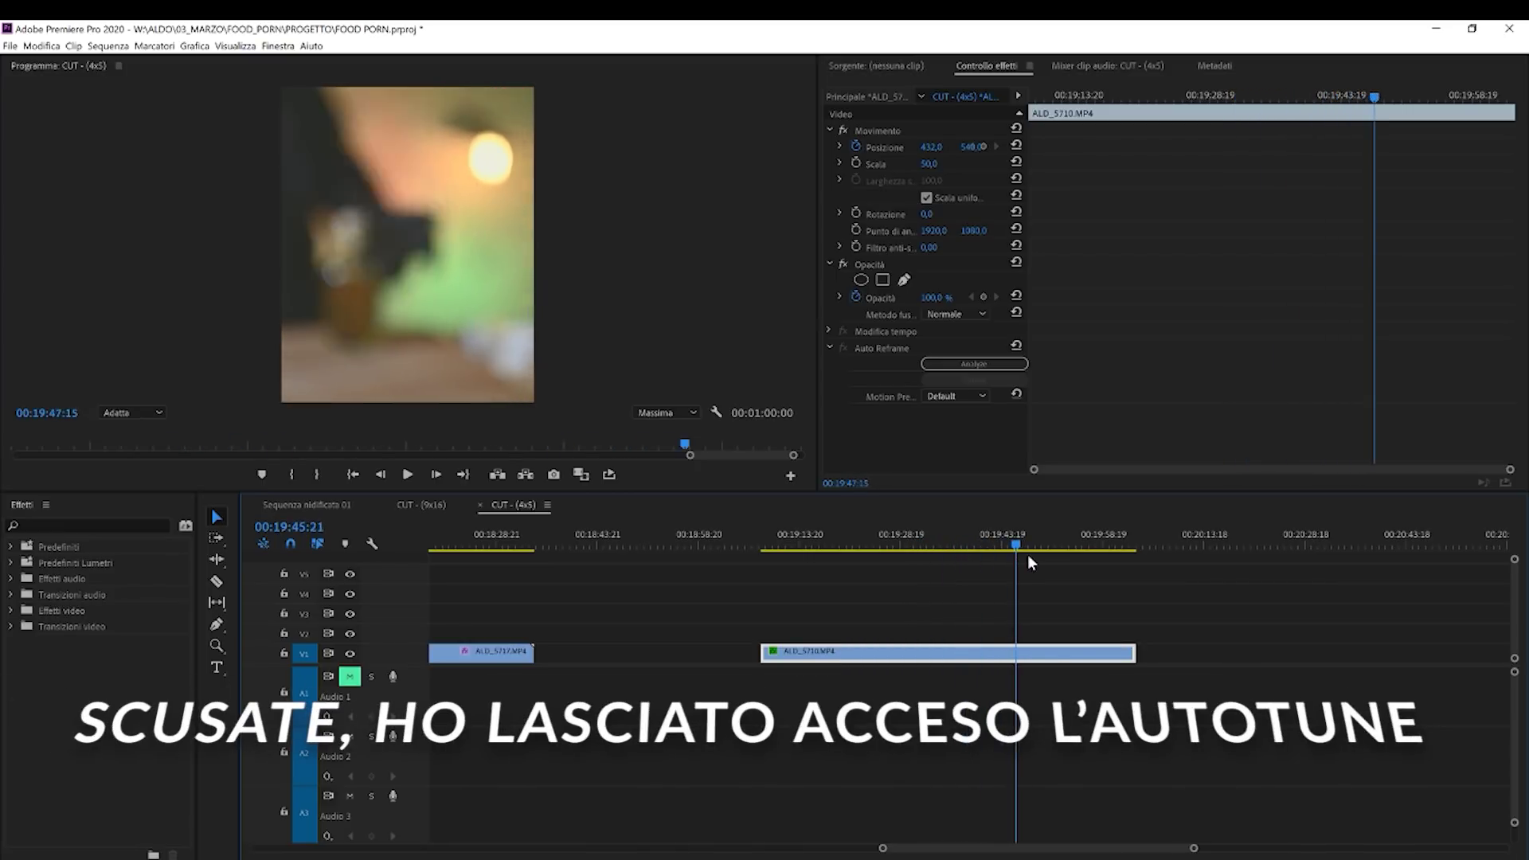
{"action": "left_click_drag", "start_coordinate": [1082, 552], "coordinate": [844, 562]}
{"action": "left_click_drag", "start_coordinate": [946, 661], "coordinate": [1114, 661]}
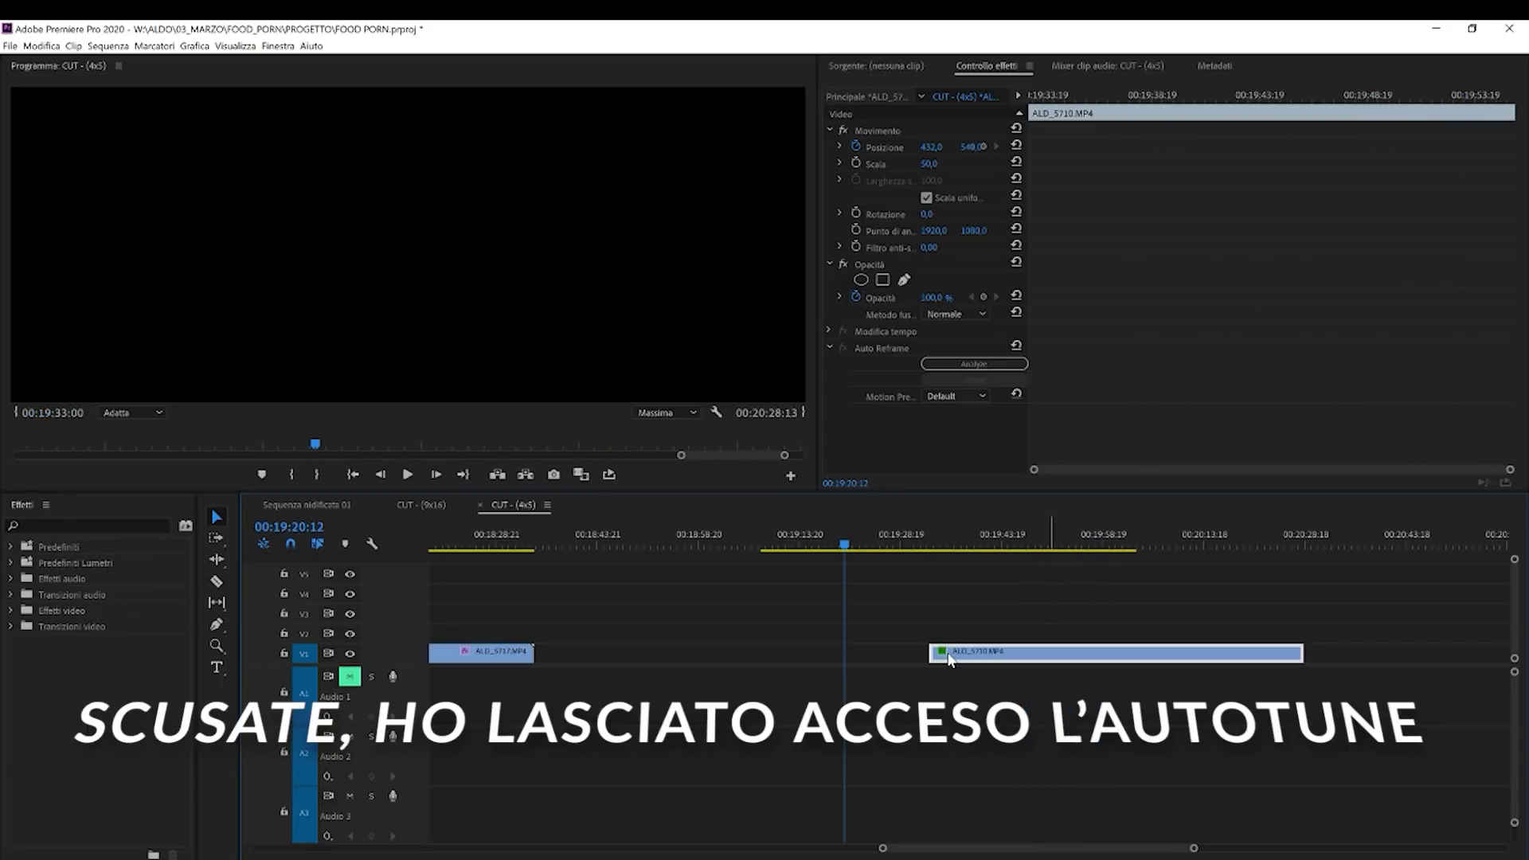
{"action": "left_click_drag", "start_coordinate": [924, 653], "coordinate": [830, 653]}
{"action": "left_click_drag", "start_coordinate": [1186, 850], "coordinate": [1268, 850]}
{"action": "left_click_drag", "start_coordinate": [1166, 654], "coordinate": [1326, 654]}
{"action": "left_click_drag", "start_coordinate": [1003, 653], "coordinate": [835, 651]}
Scrub the fully extended ALD_5710.MP4 copy to 00:19:29:00, and delete it from the timeline.
{"action": "left_click", "coordinate": [882, 540]}
{"action": "left_click_drag", "start_coordinate": [881, 540], "coordinate": [990, 542]}
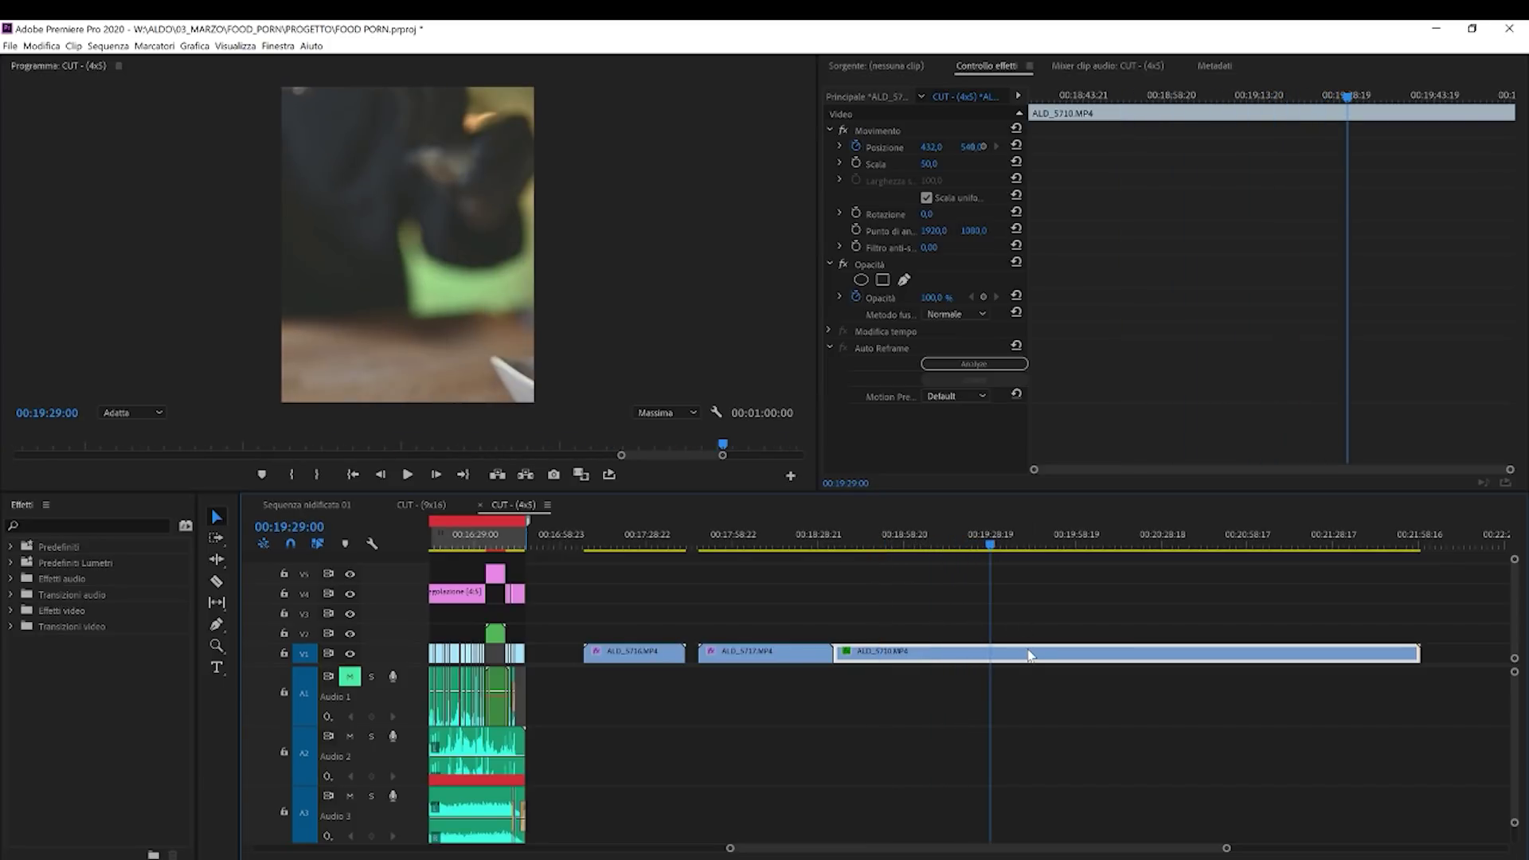
{"action": "key", "text": "Delete"}
Return to the end of the edit and open the nested cucumber-slicing sequence from V2 at 00:16:33:00, showing its whole timeline.
{"action": "scroll", "coordinate": [728, 653], "scroll_direction": "up", "scroll_amount": 2}
{"action": "scroll", "coordinate": [728, 653], "scroll_direction": "up", "scroll_amount": 1}
{"action": "key", "text": "z"}
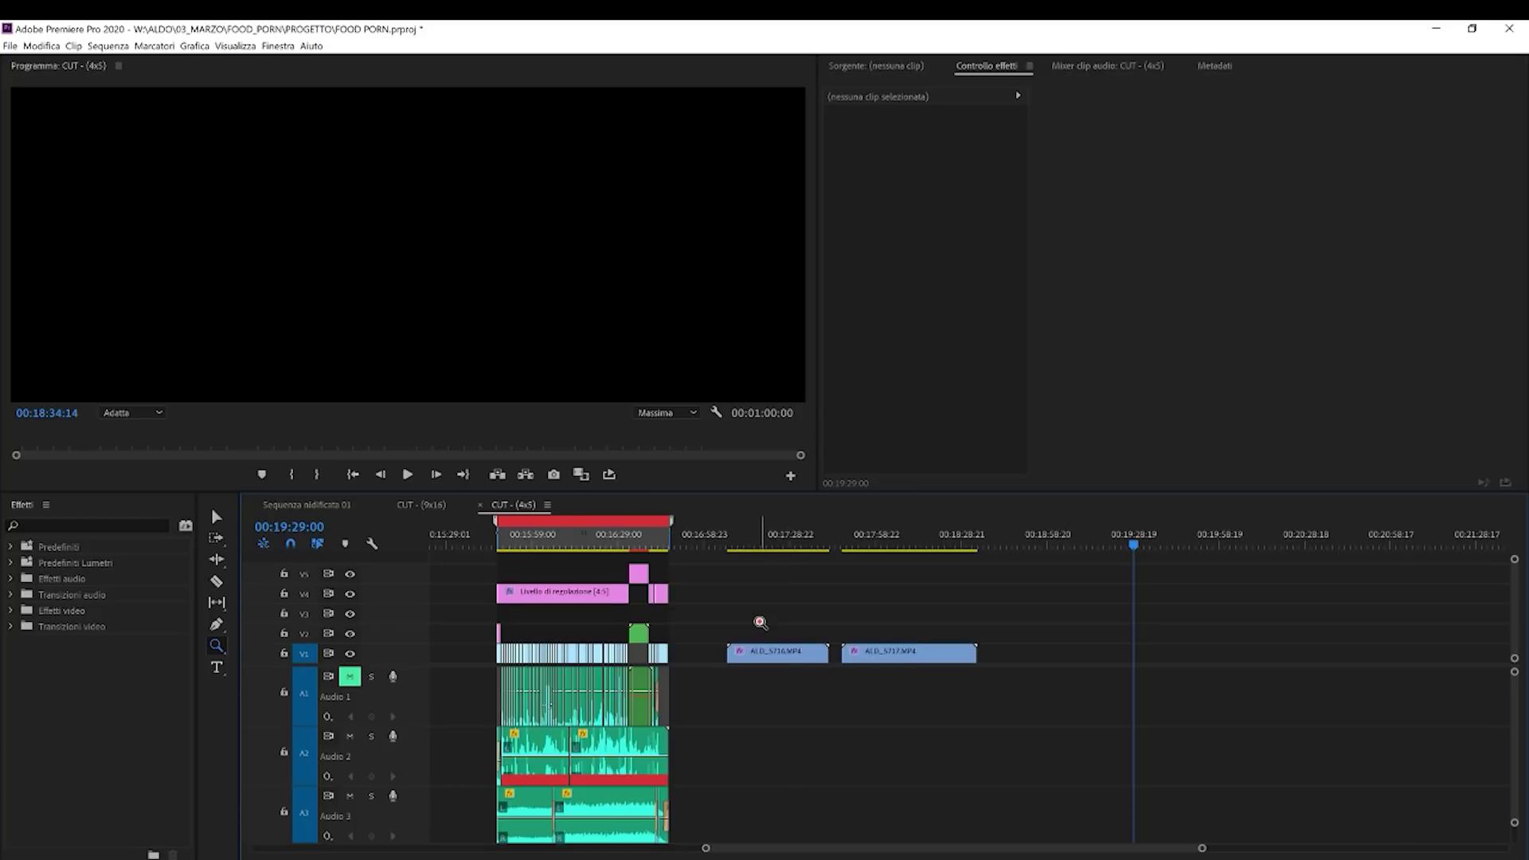
{"action": "left_click", "coordinate": [760, 623]}
{"action": "left_click", "coordinate": [758, 624]}
{"action": "left_click", "coordinate": [874, 612]}
{"action": "left_click", "coordinate": [1040, 638]}
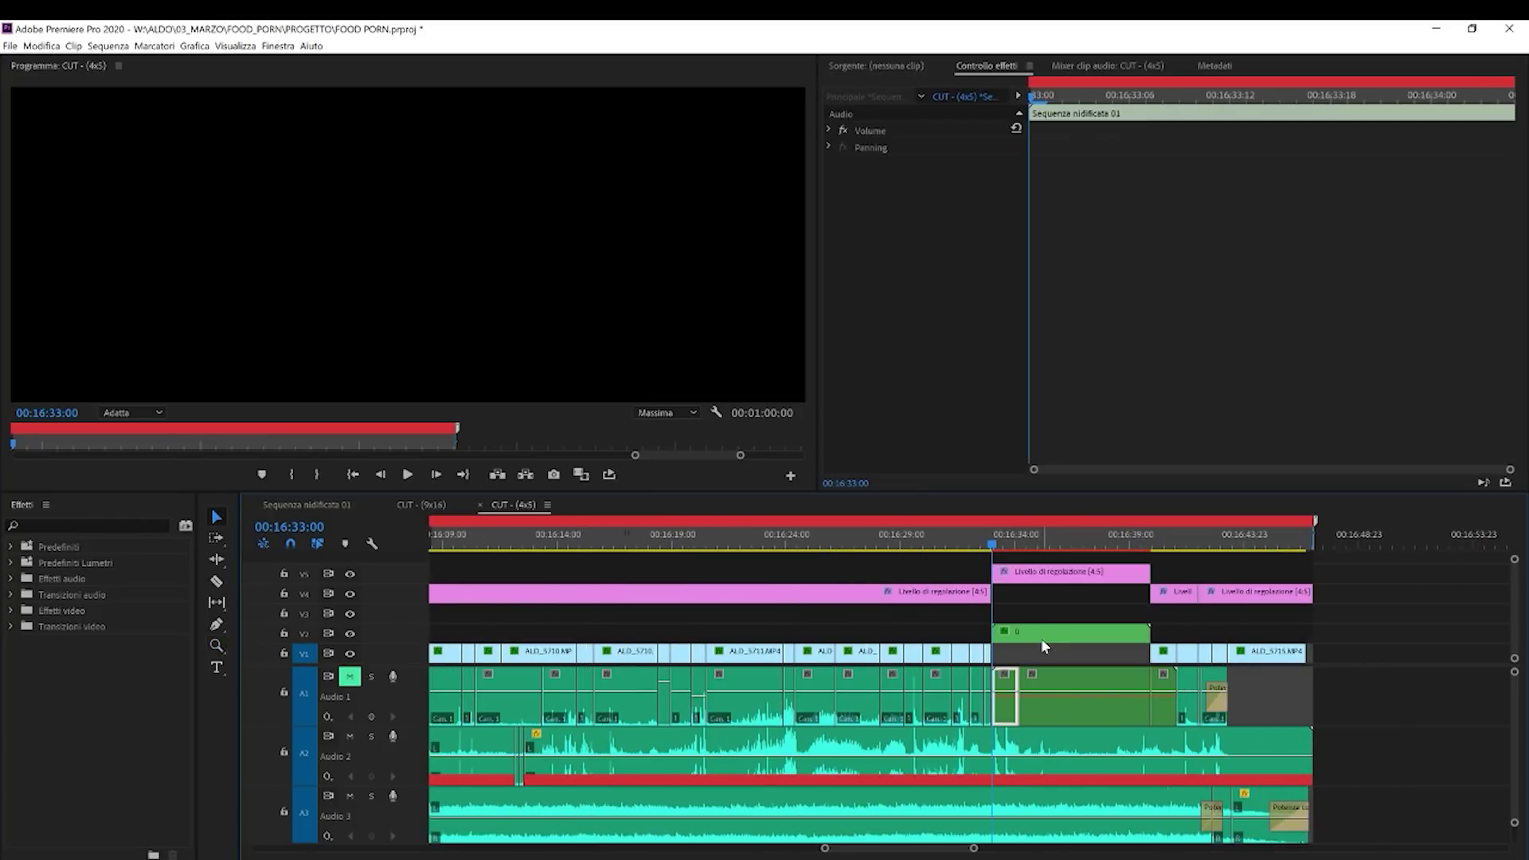
{"action": "double_click", "coordinate": [1040, 638]}
{"action": "scroll", "coordinate": [613, 619], "scroll_direction": "up", "scroll_amount": 3}
{"action": "left_click_drag", "start_coordinate": [1378, 848], "coordinate": [283, 856]}
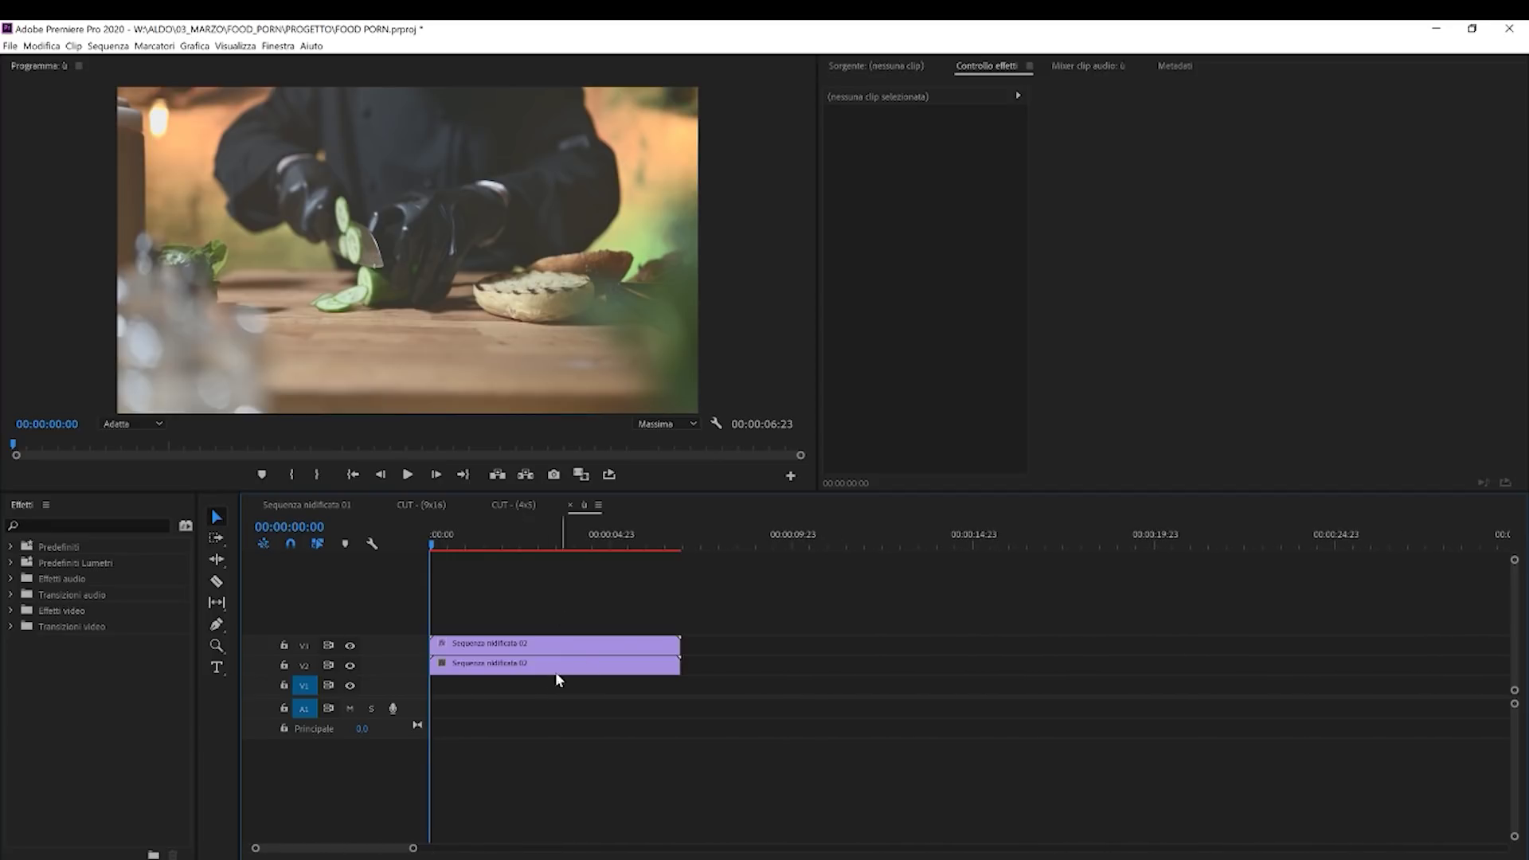
Scrub the nested cucumber clip to 00:16:38:13 in CUT - (4x5), recheck its source sequence, and return to CUT - (4x5).
{"action": "left_click", "coordinate": [509, 504]}
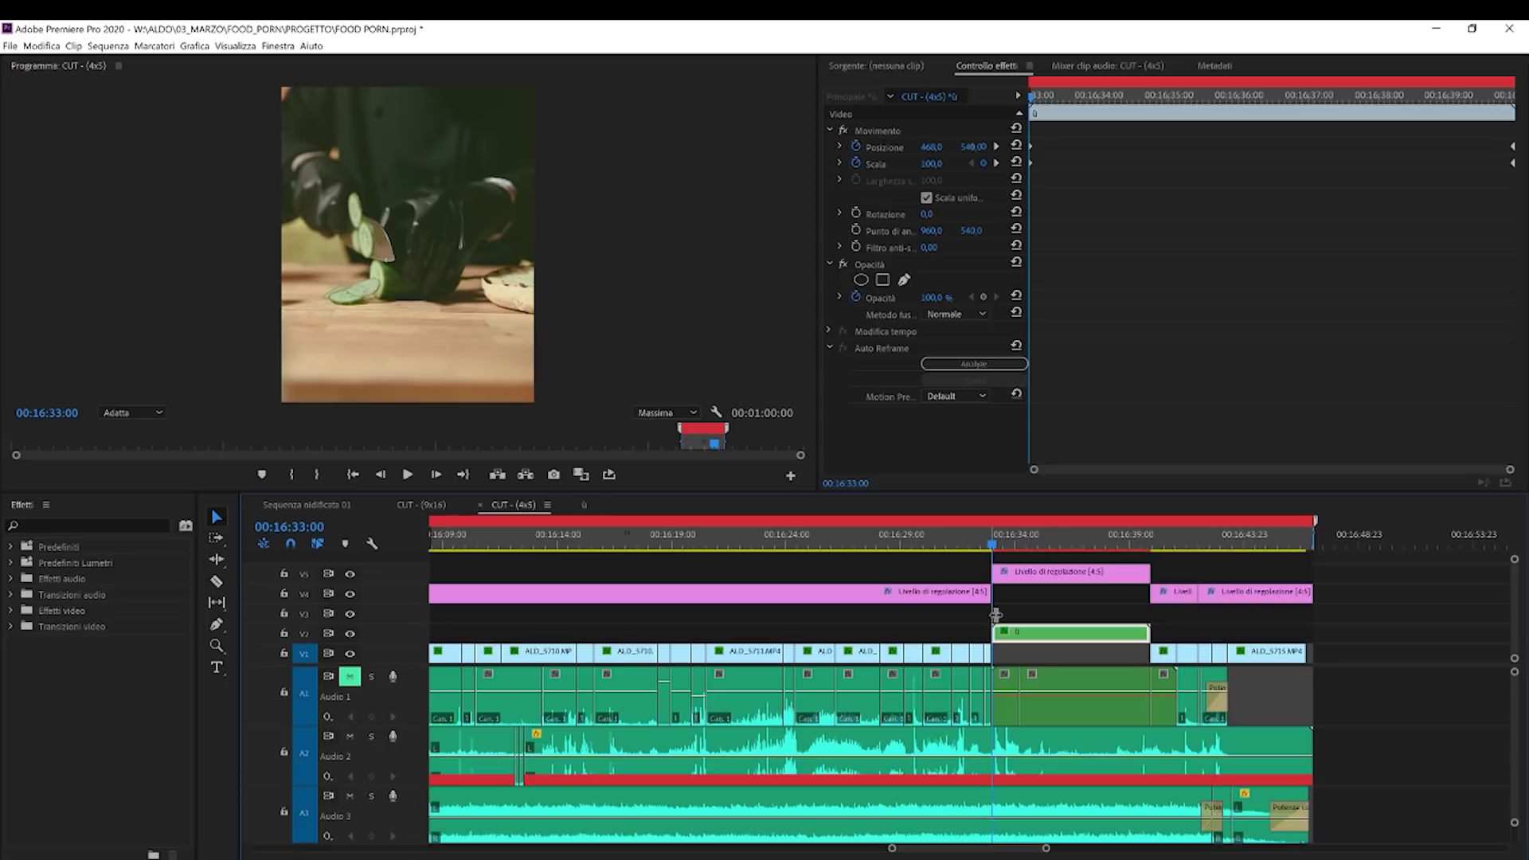
{"action": "left_click_drag", "start_coordinate": [1003, 537], "coordinate": [1120, 538]}
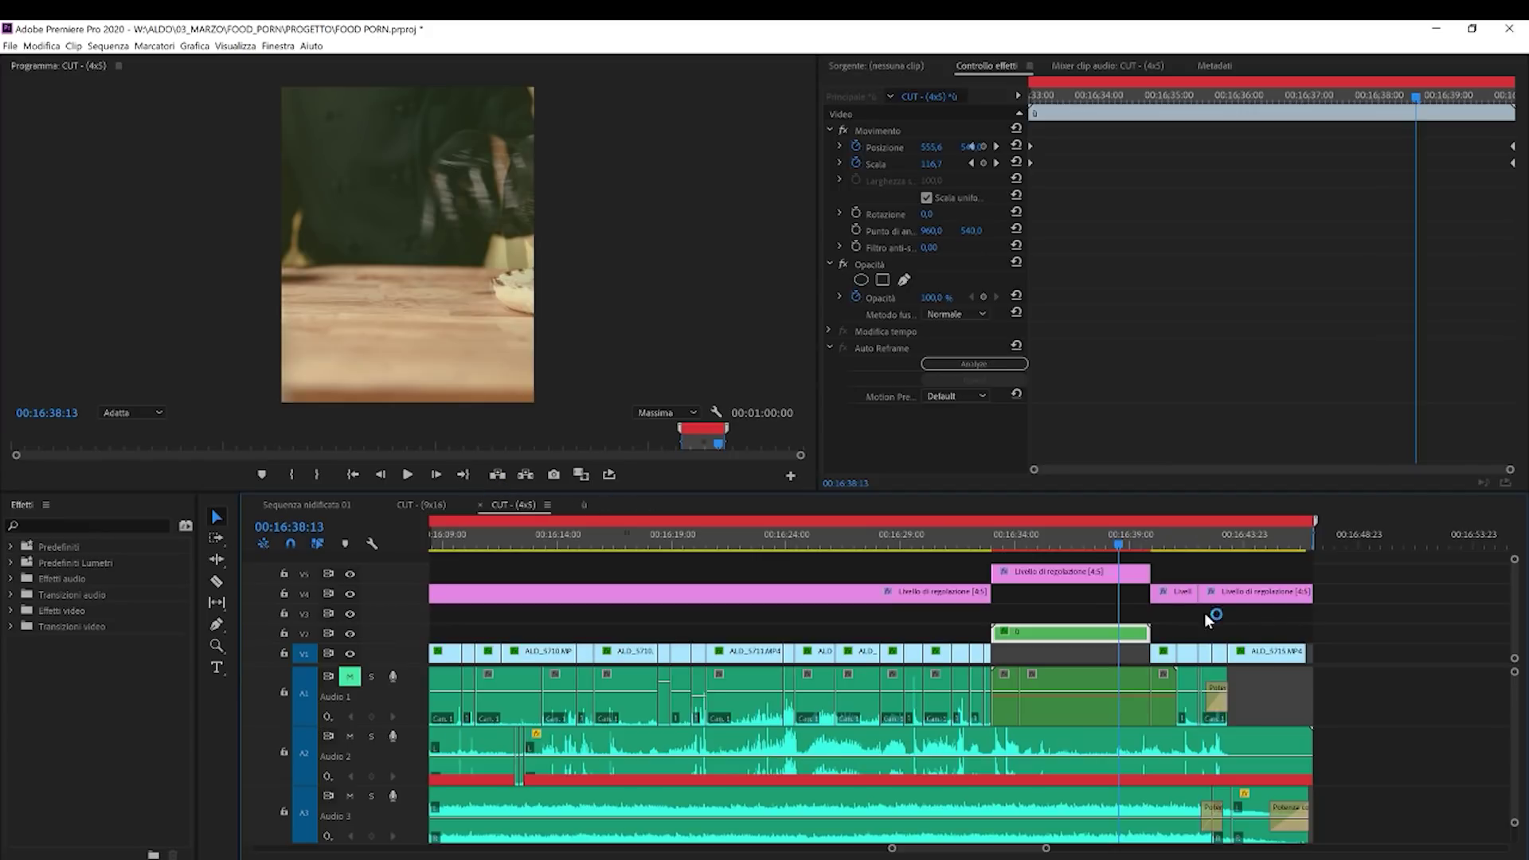
{"action": "left_click", "coordinate": [580, 502]}
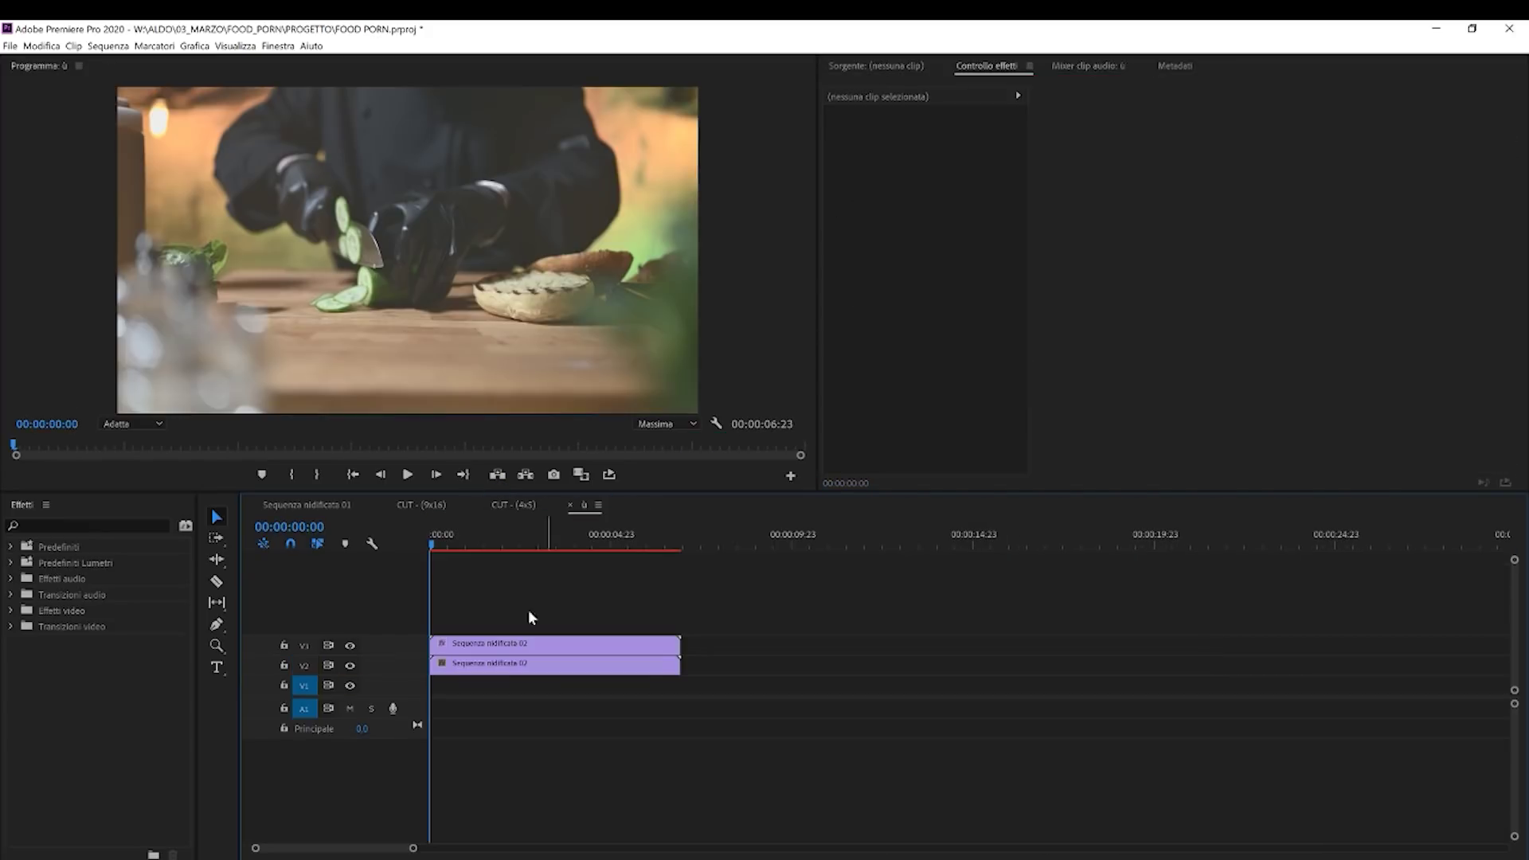
{"action": "left_click_drag", "start_coordinate": [450, 548], "coordinate": [374, 546]}
{"action": "left_click", "coordinate": [521, 504]}
Play the burger cuts following the nested clip, pausing between them, and stop at 00:16:42:16.
{"action": "left_click", "coordinate": [1157, 544]}
{"action": "scroll", "coordinate": [1208, 661], "scroll_direction": "up", "scroll_amount": 1}
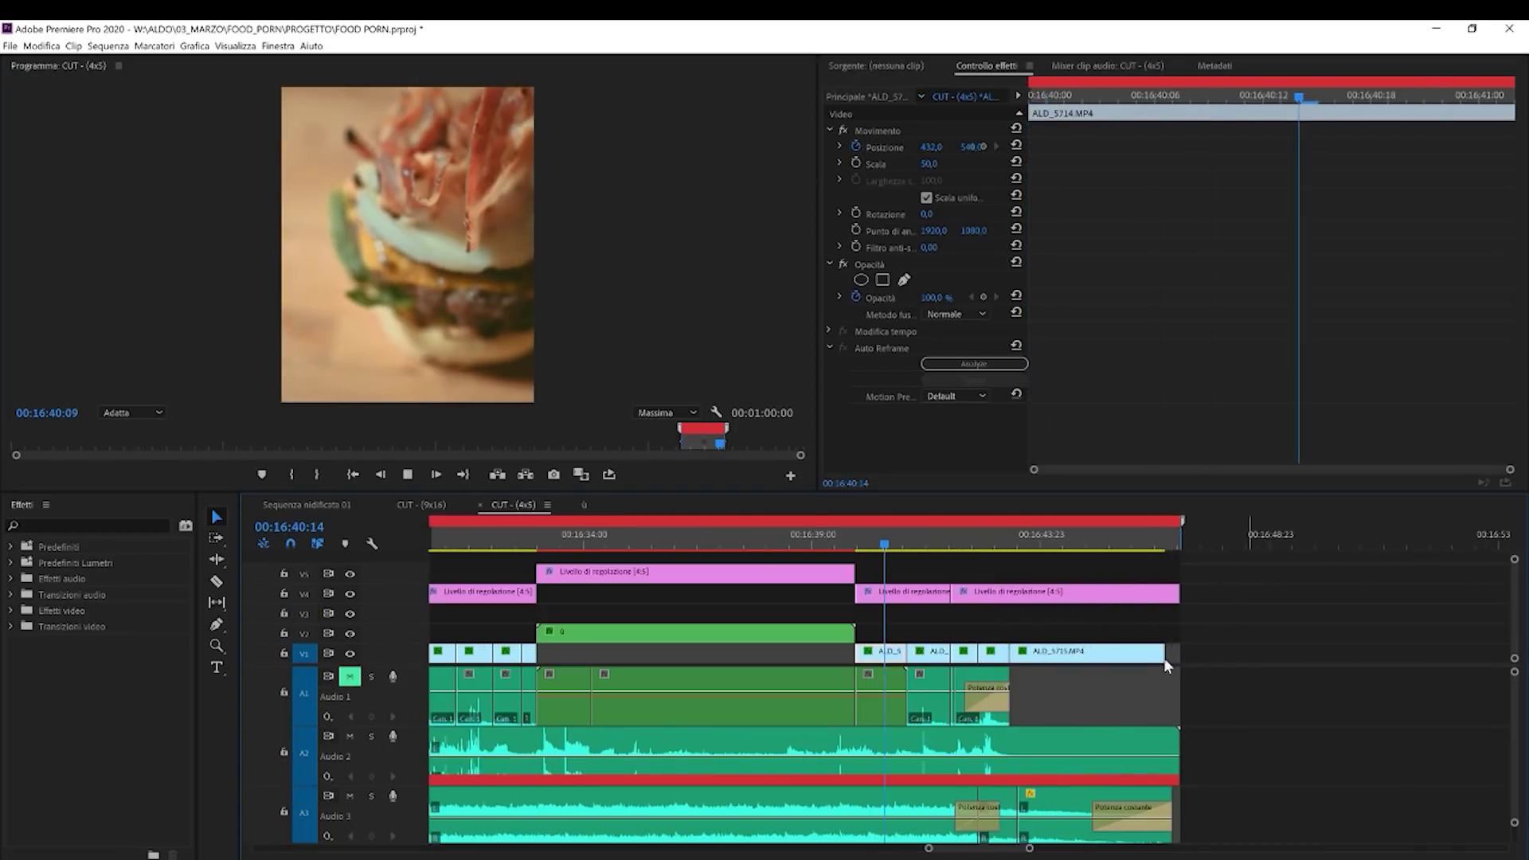
{"action": "key", "text": "space"}
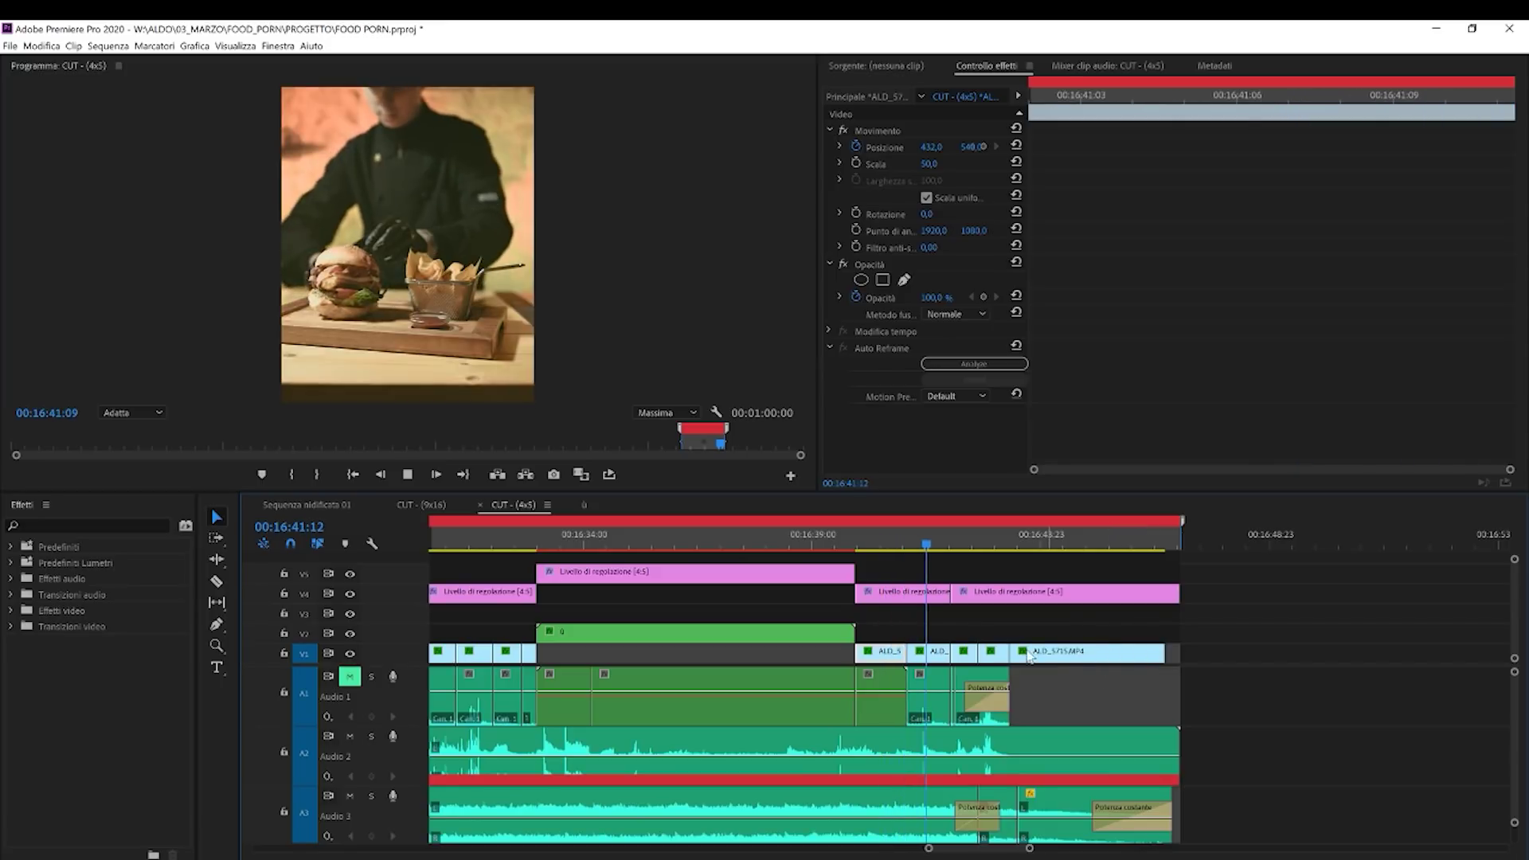
{"action": "key", "text": "space"}
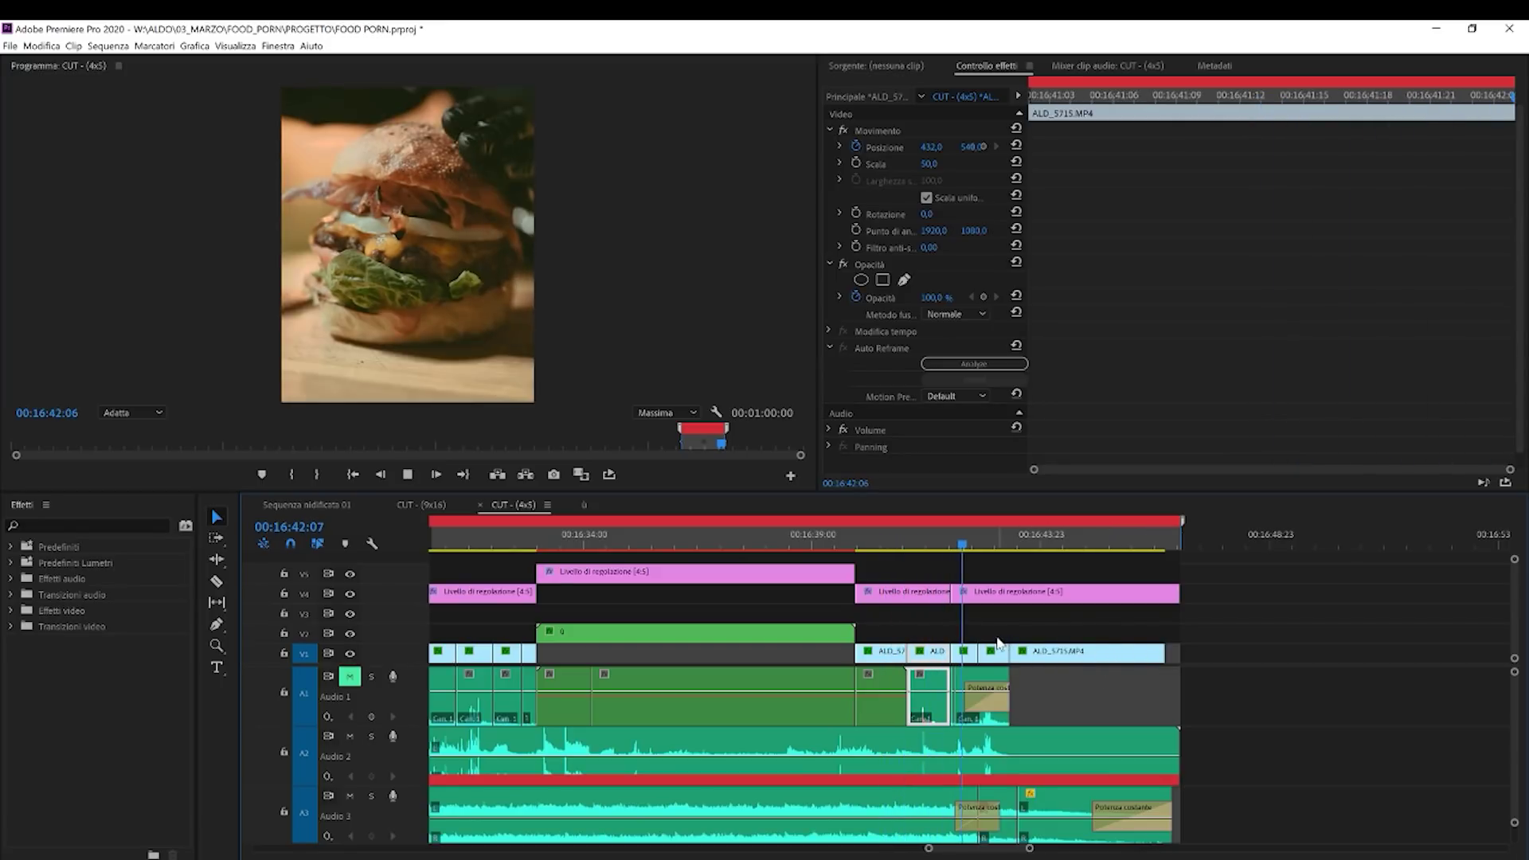
{"action": "key", "text": "space"}
{"action": "key", "text": "space"}
{"action": "key", "text": "space"}
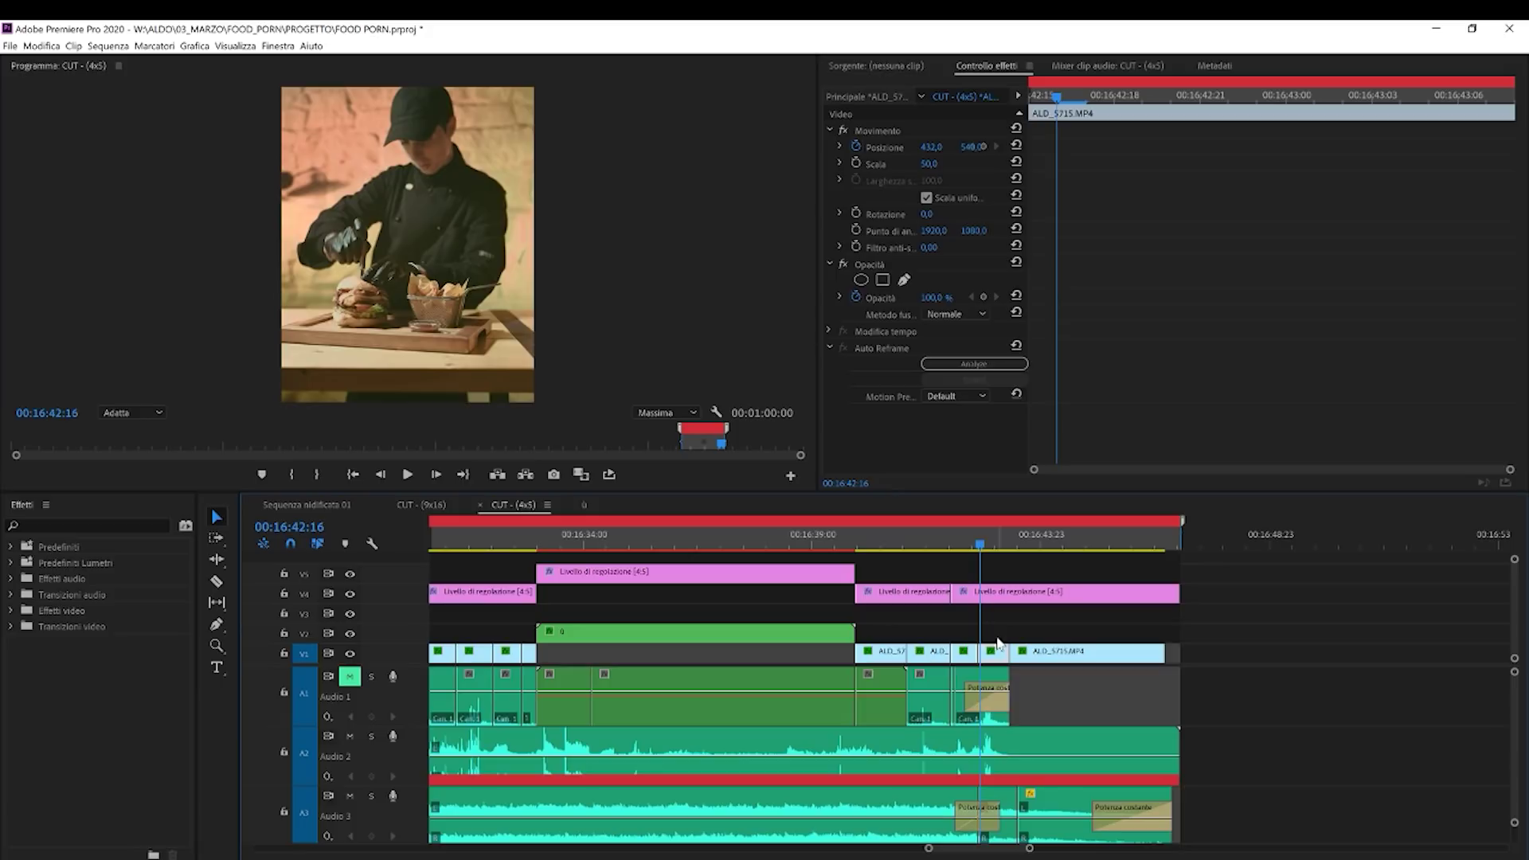
Replay from the burger close-up near 00:16:42 and play on through the closing ALD_5715.MP4 burger shot.
{"action": "left_click", "coordinate": [964, 535]}
{"action": "key", "text": "z"}
{"action": "left_click", "coordinate": [990, 744]}
{"action": "key", "text": "space"}
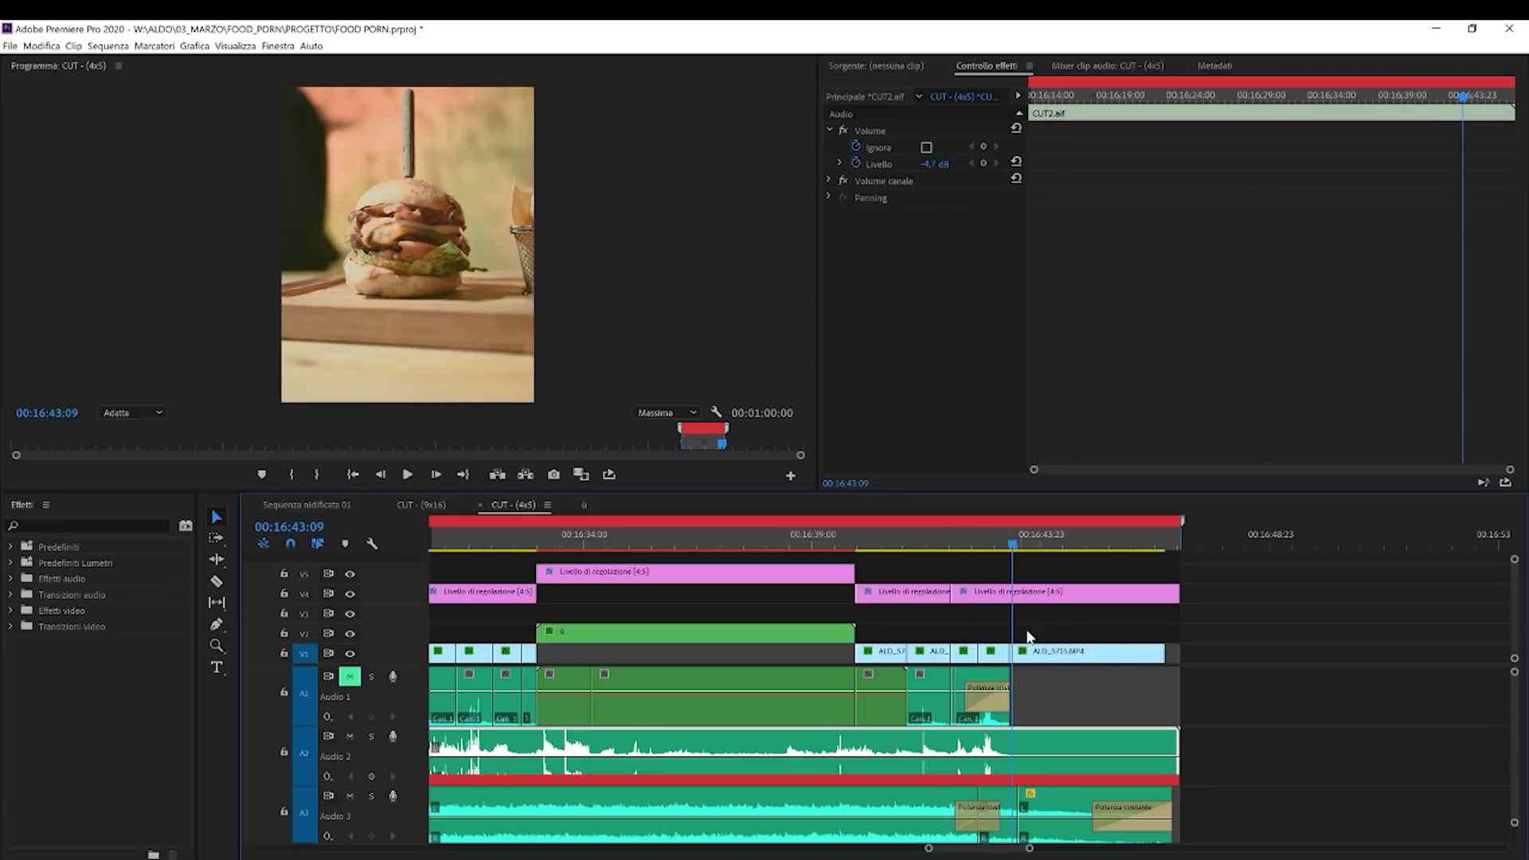
{"action": "key", "text": "space"}
{"action": "key", "text": "space"}
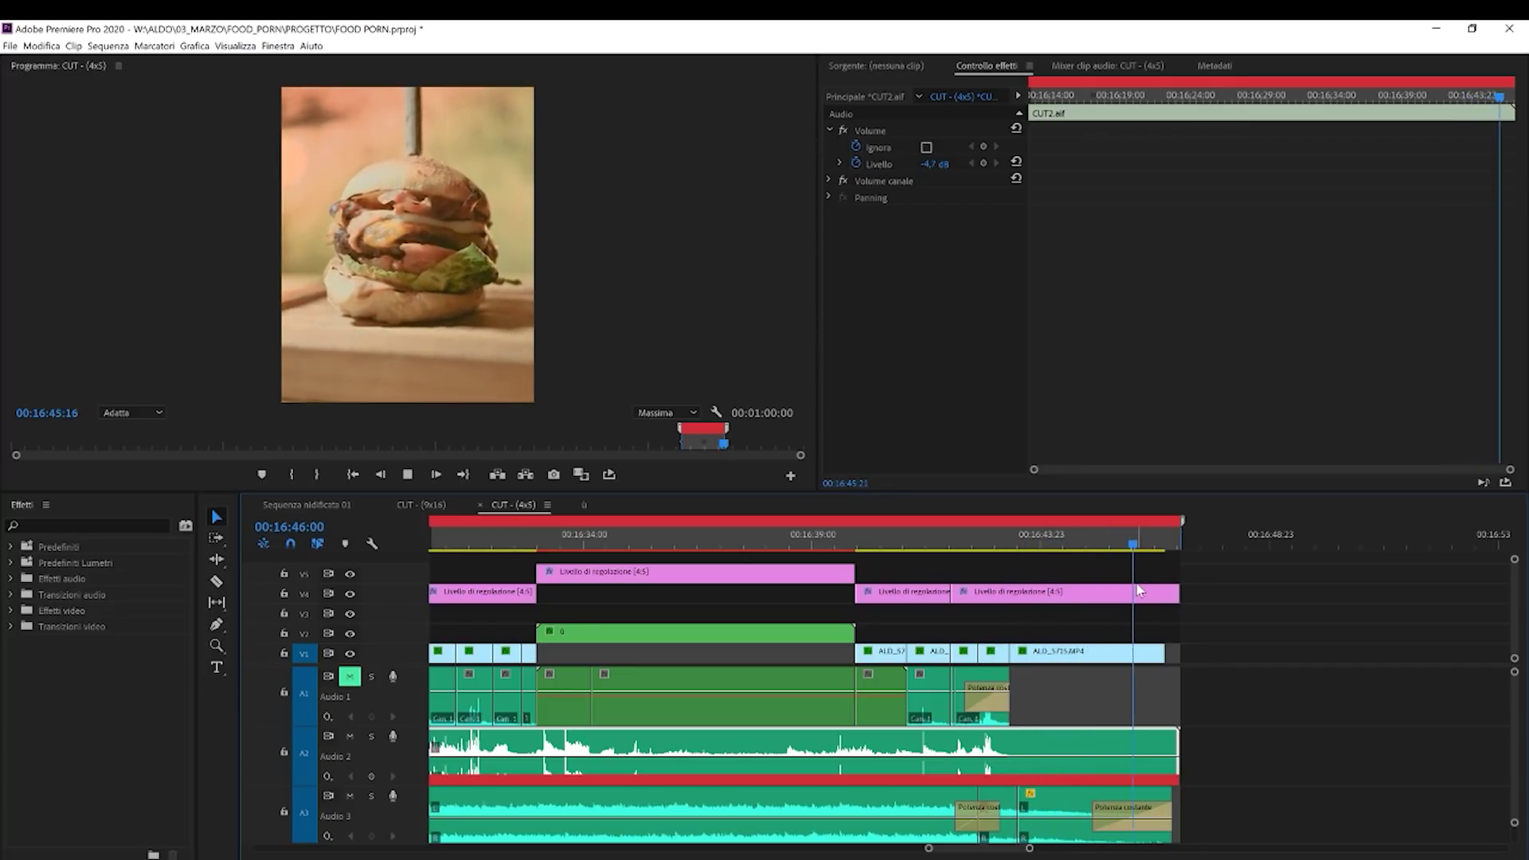